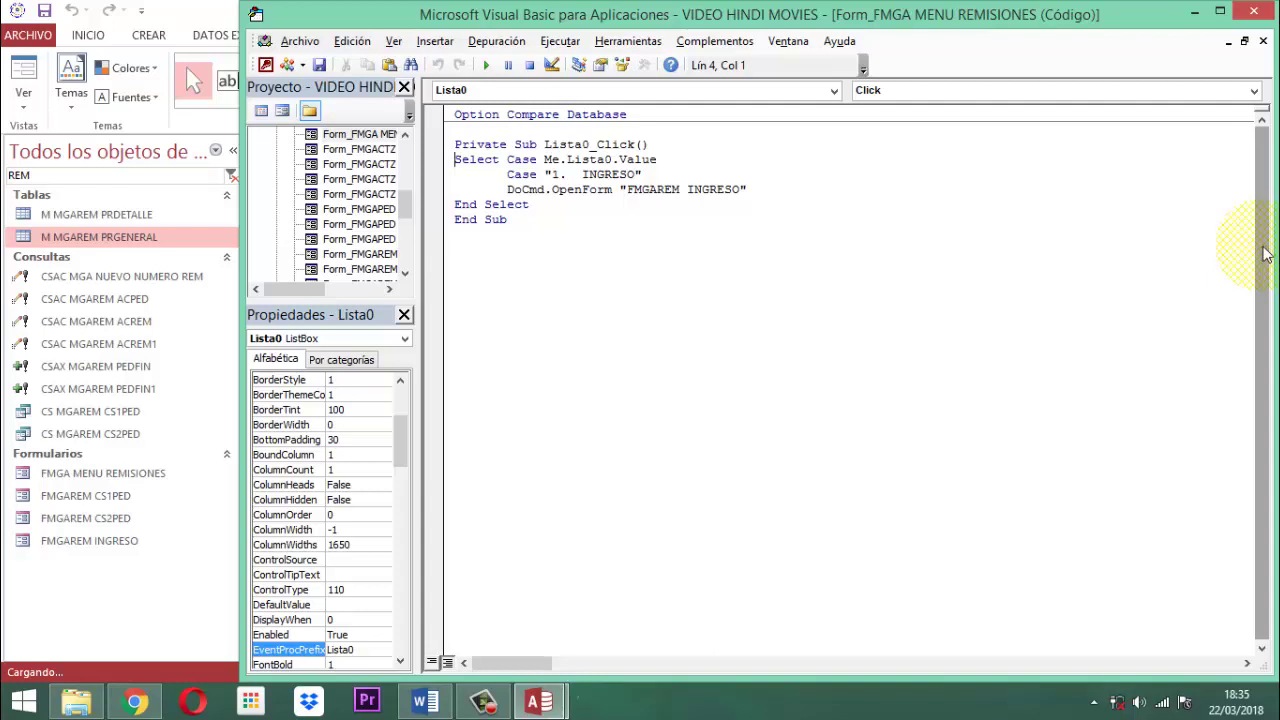
Close the Visual Basic editor, the property sheet, and the FMGA MENU REMISIONES and MODULO PRINCIPAL forms.
left_click(1253, 11)
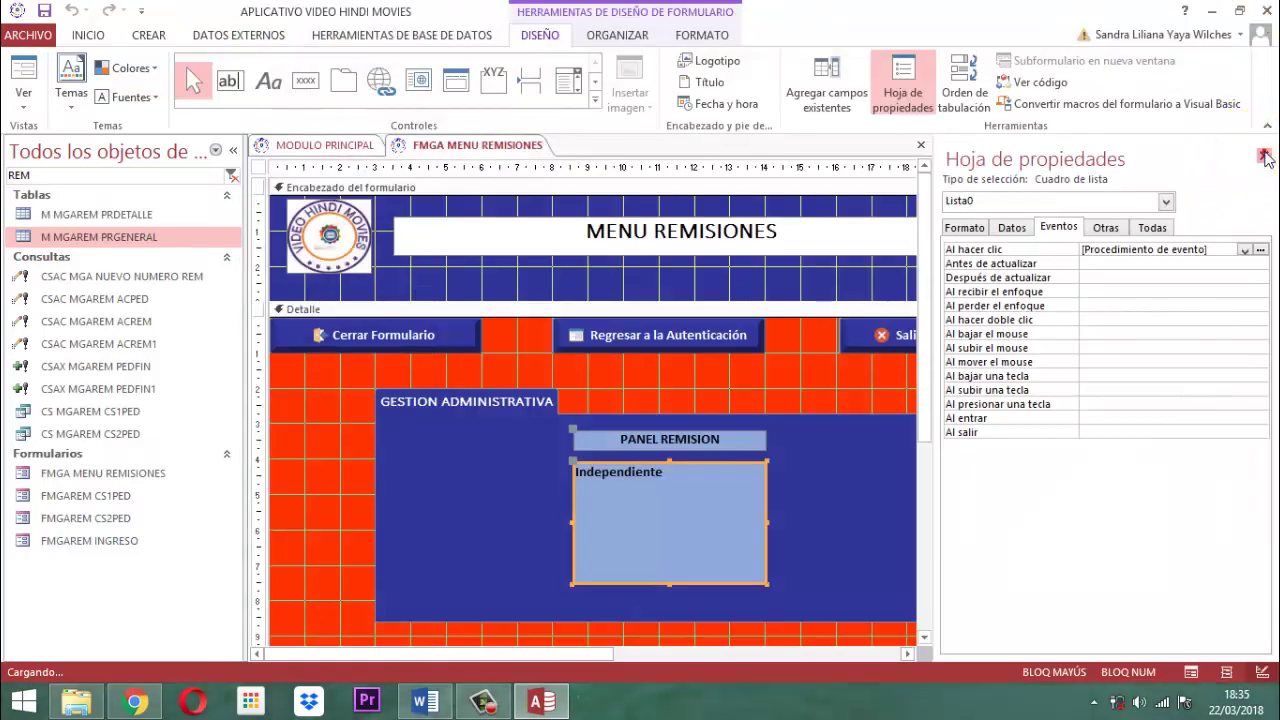
left_click(1264, 156)
right_click(428, 147)
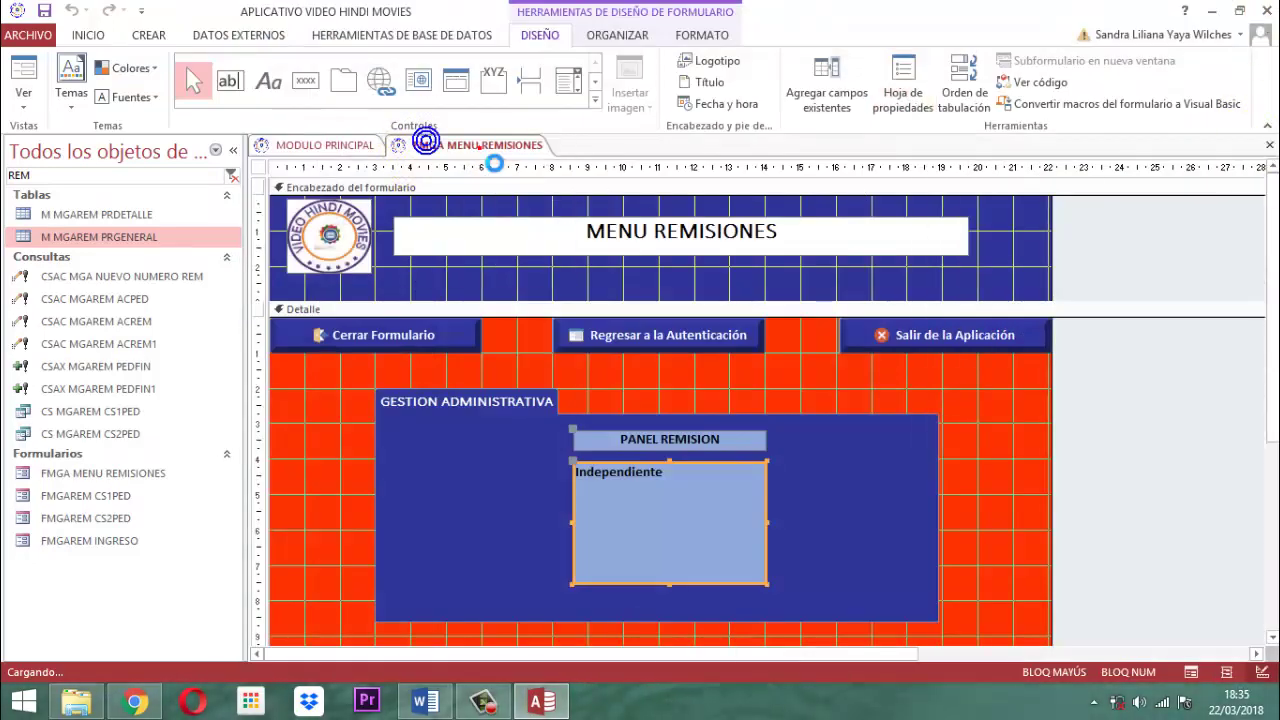
right_click(465, 142)
left_click(512, 178)
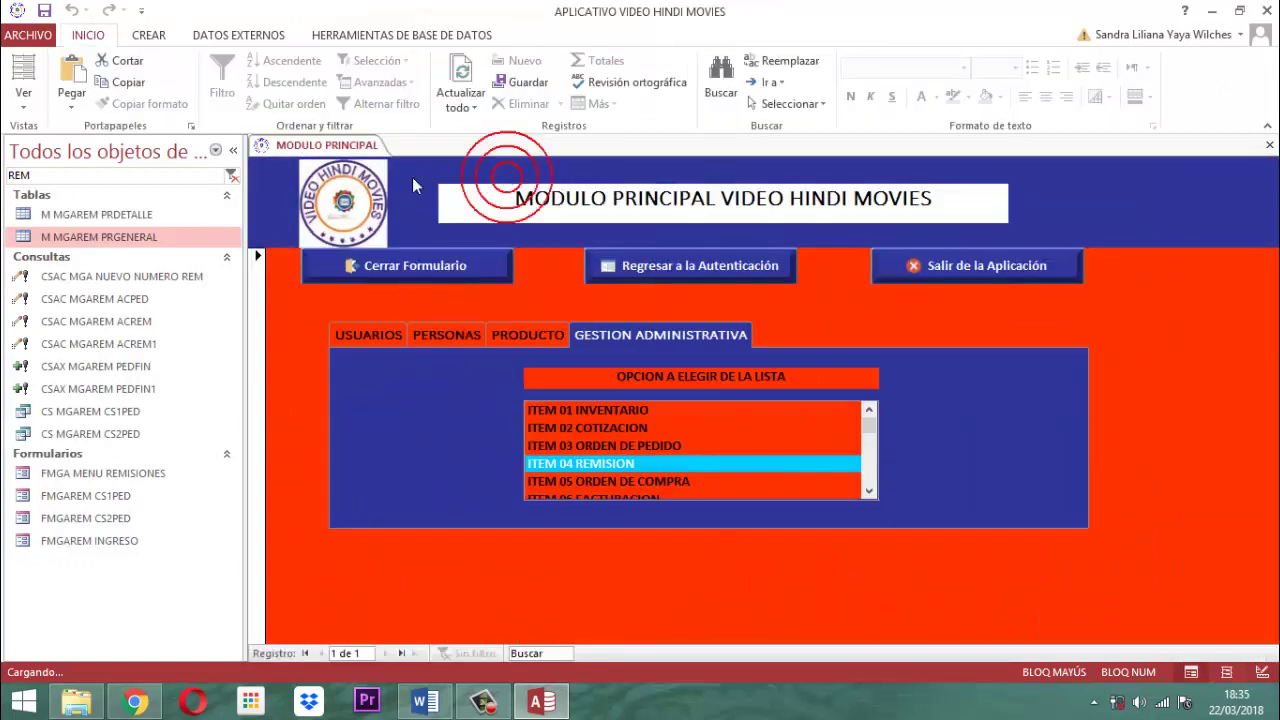
right_click(338, 145)
left_click(380, 179)
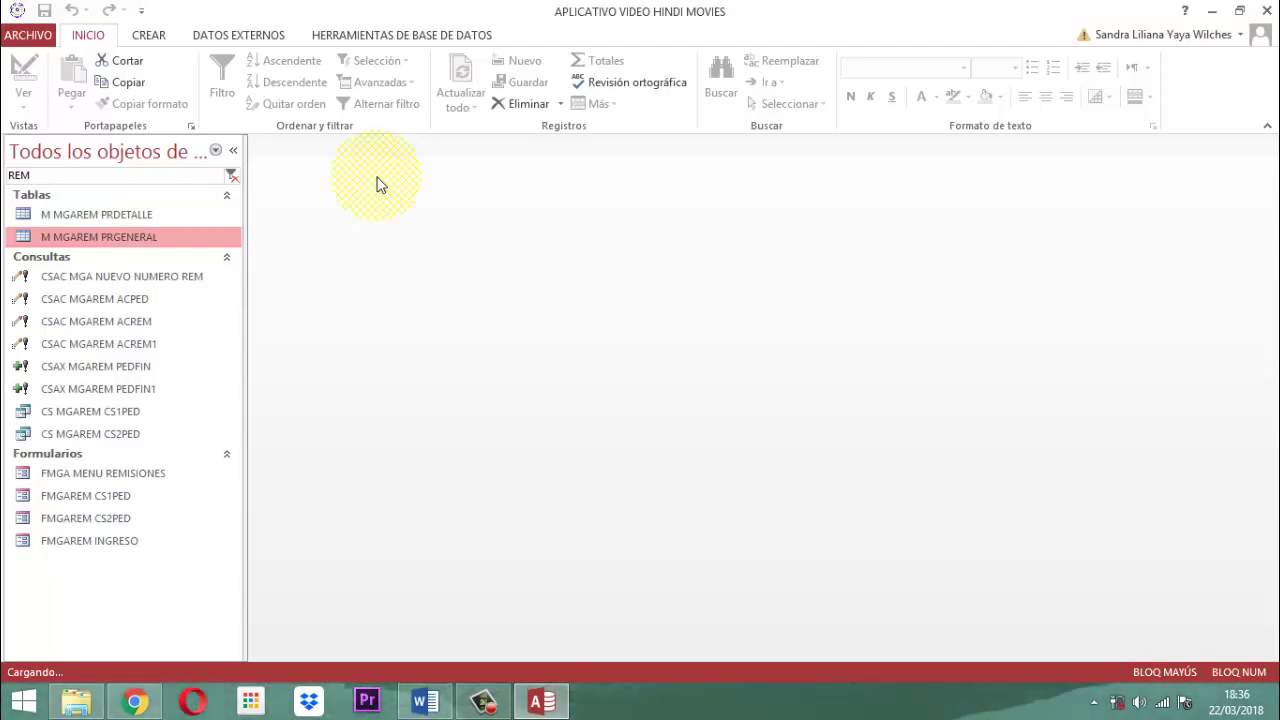
Open the M MGAREM PRGENERAL table in design view and review its field names and data types.
right_click(84, 240)
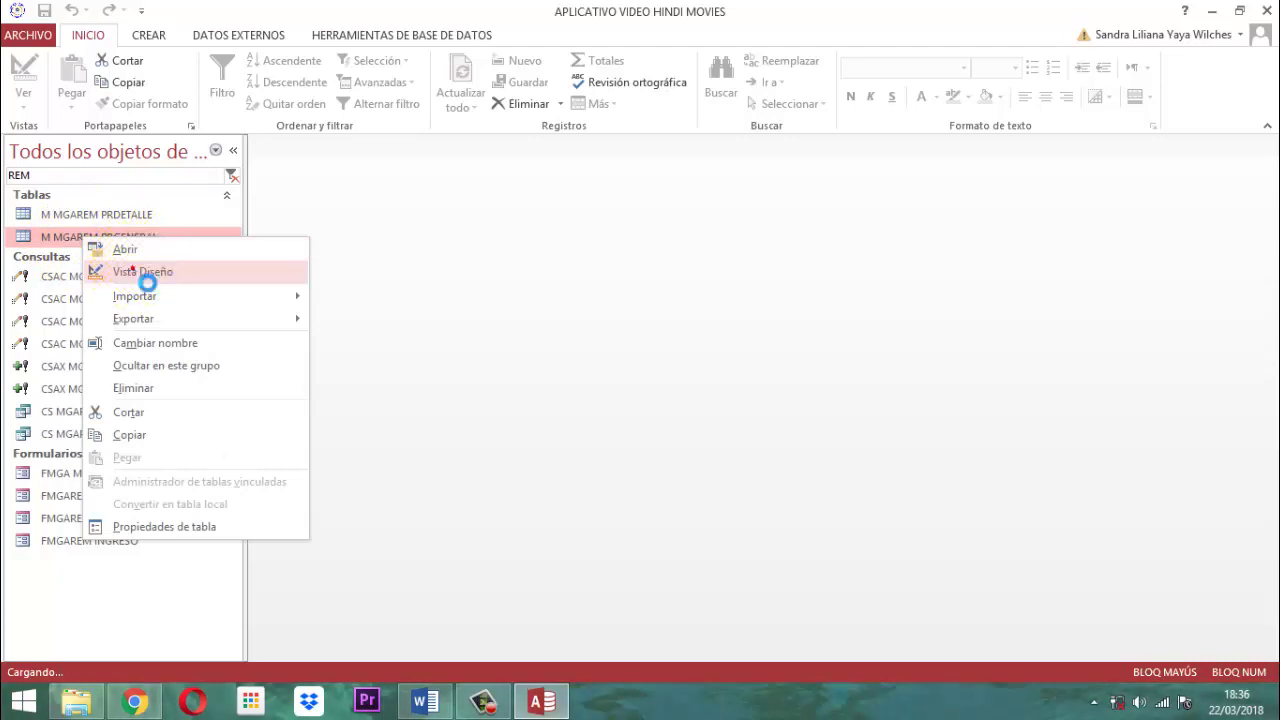
left_click(138, 271)
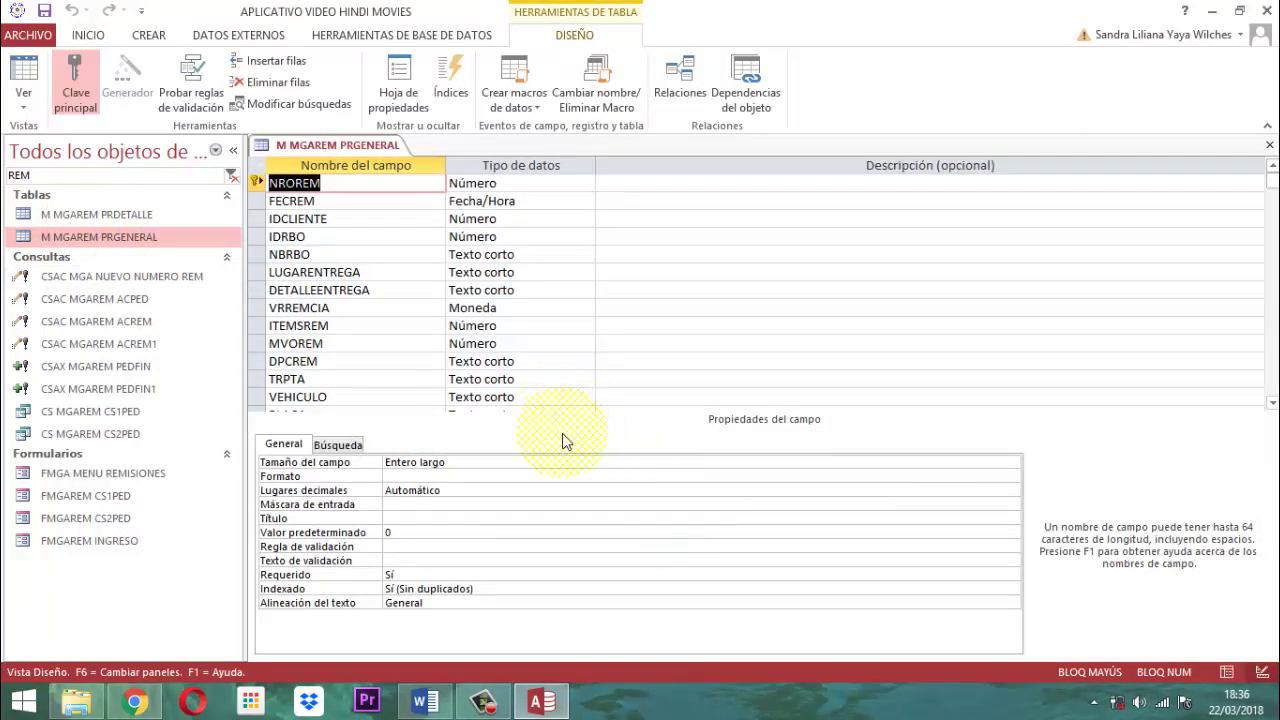
scroll(469, 323, "down", 3)
scroll(468, 326, "up", 3)
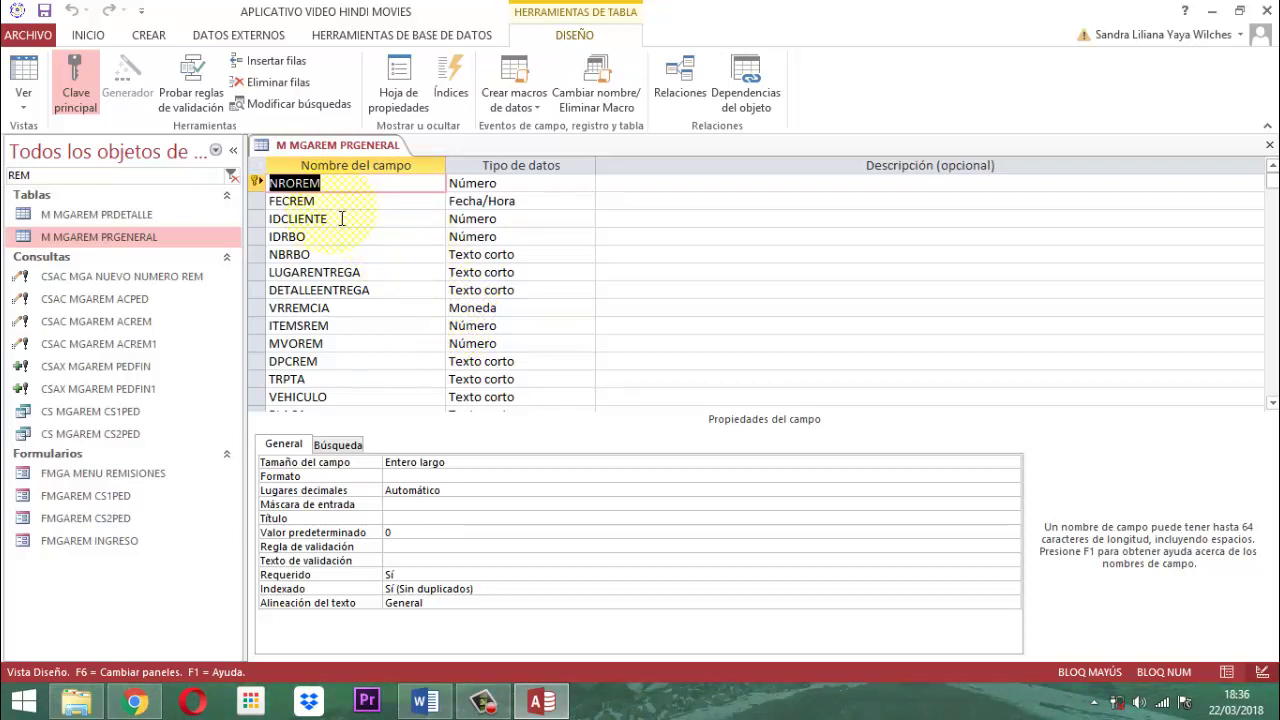
scroll(341, 218, "down", 1)
scroll(337, 218, "up", 1)
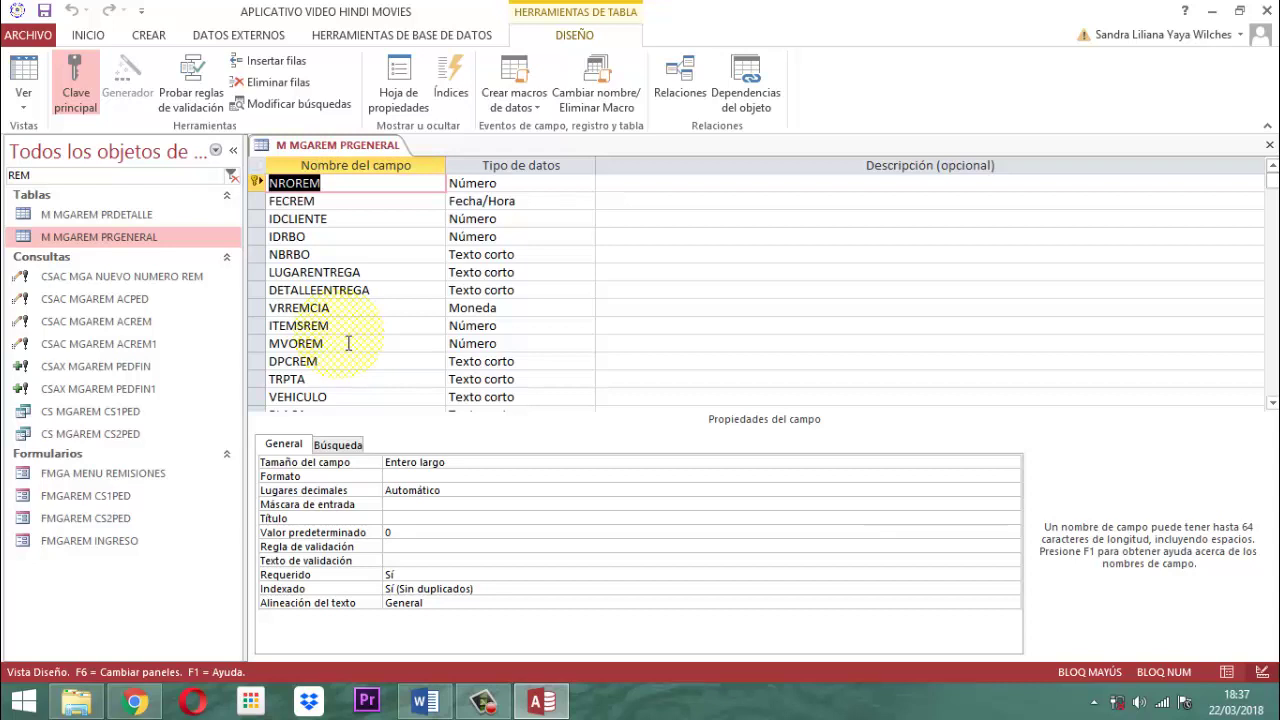
scroll(363, 348, "down", 1)
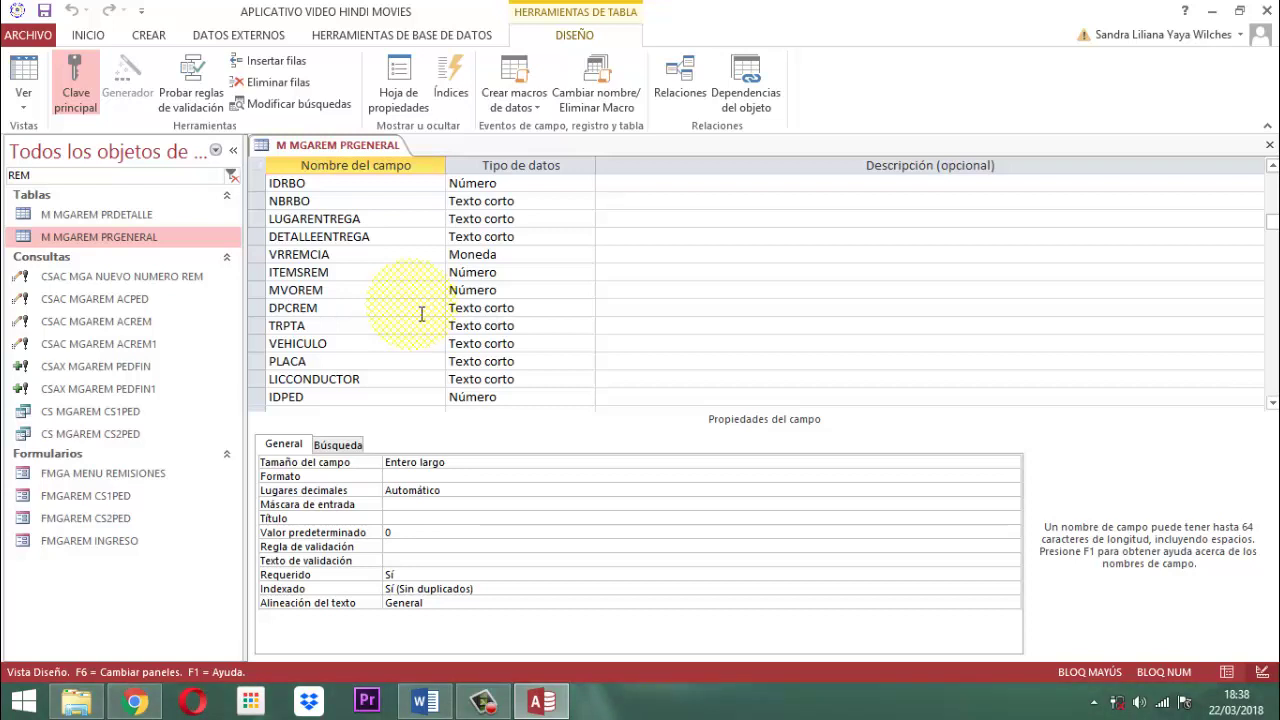
Inspect the properties of the TRPTA, VEHICULO, PLACA, LICCONDUCTOR and IDPED fields and close the table.
left_click(369, 330)
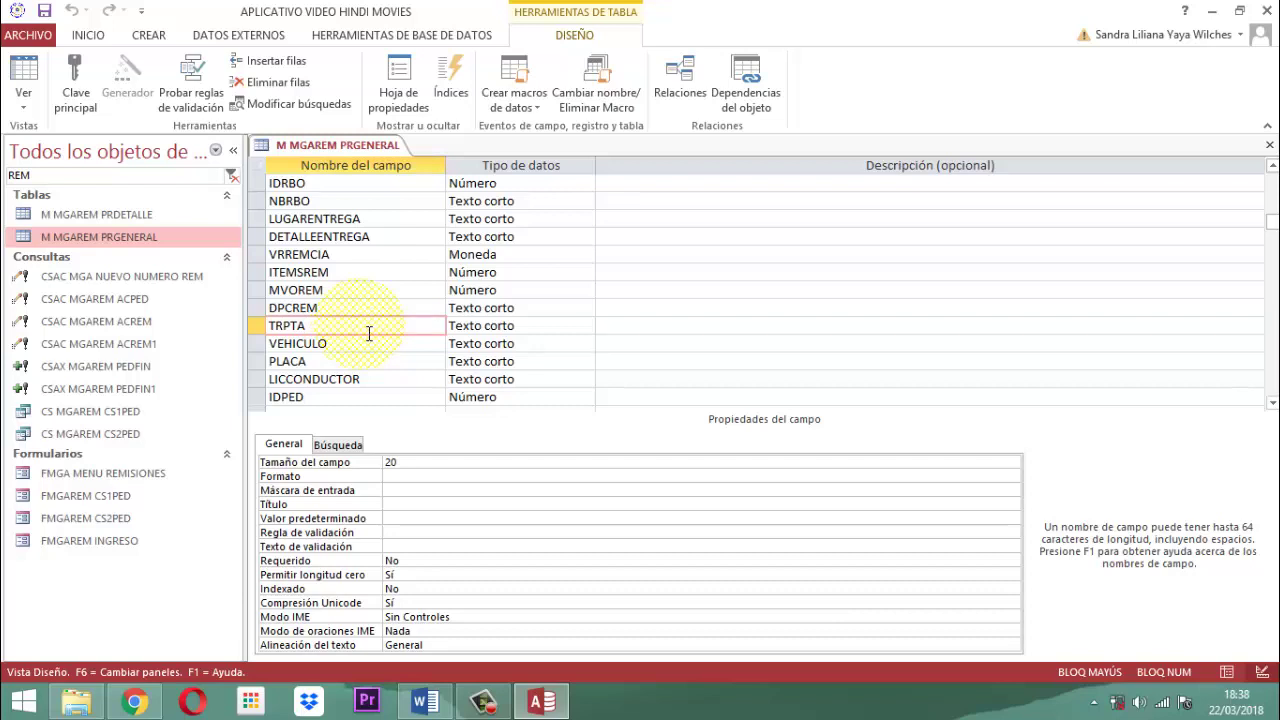
left_click(366, 350)
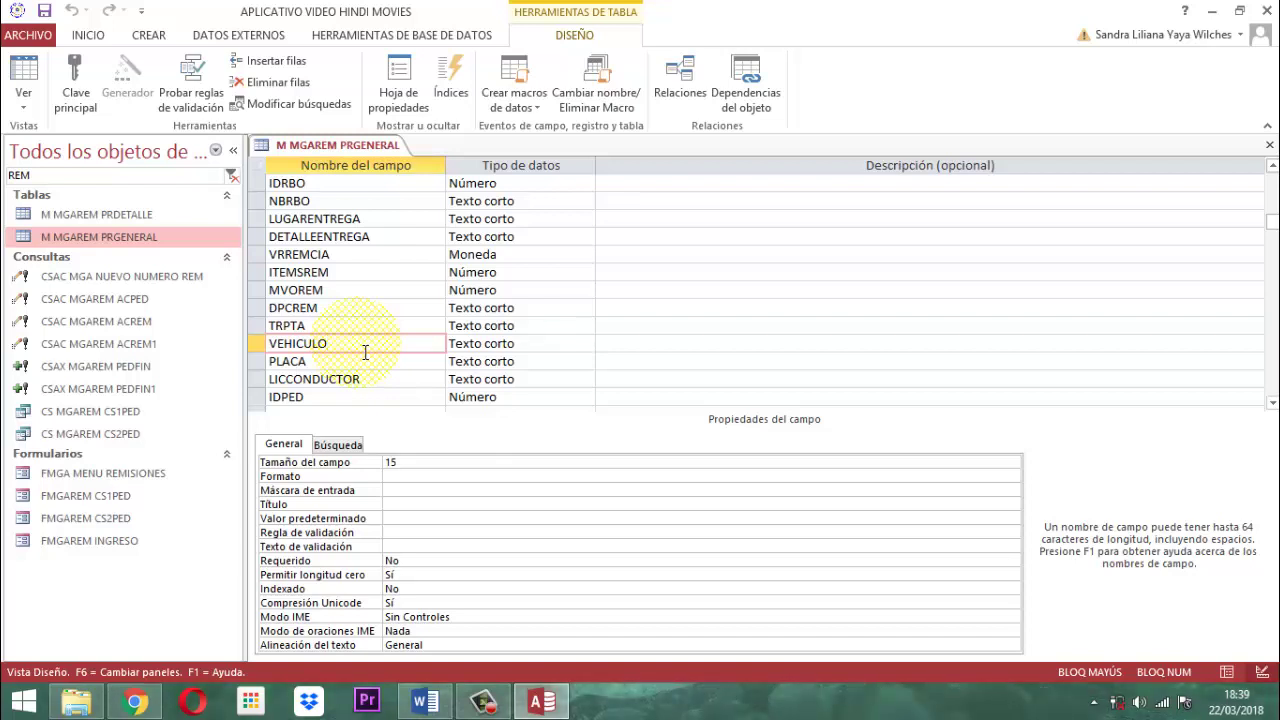
left_click(336, 363)
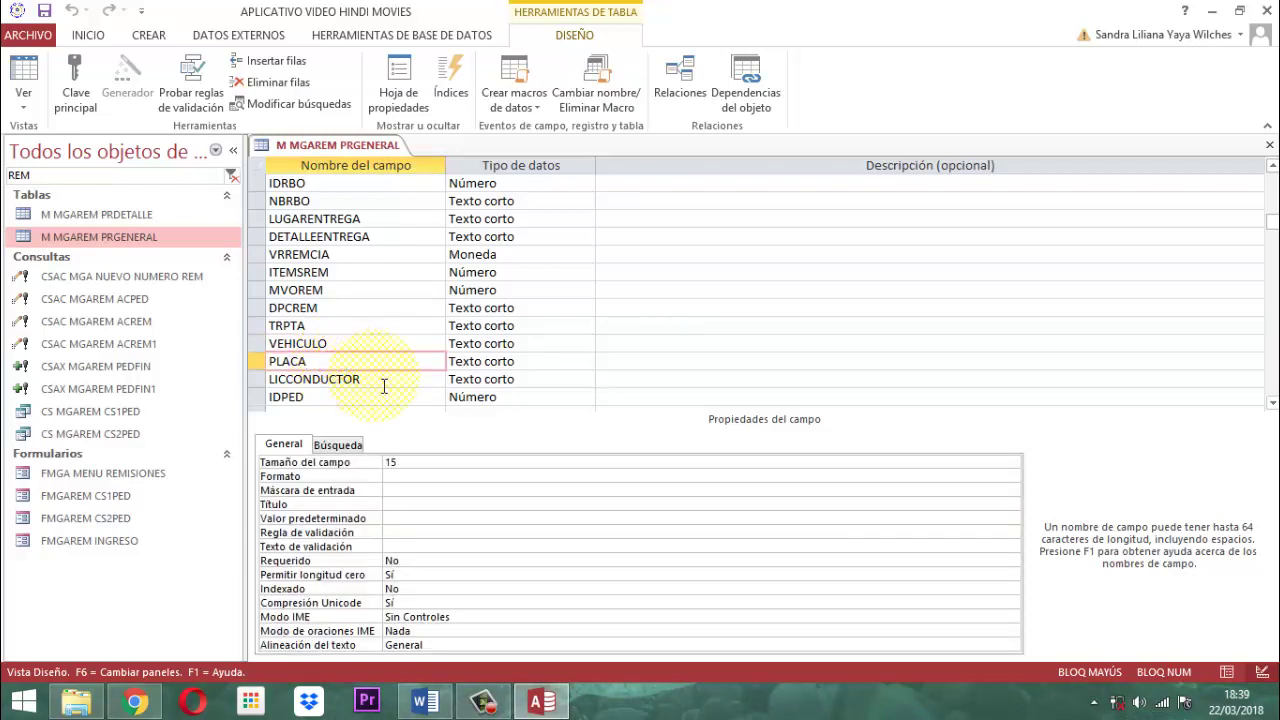
left_click(375, 379)
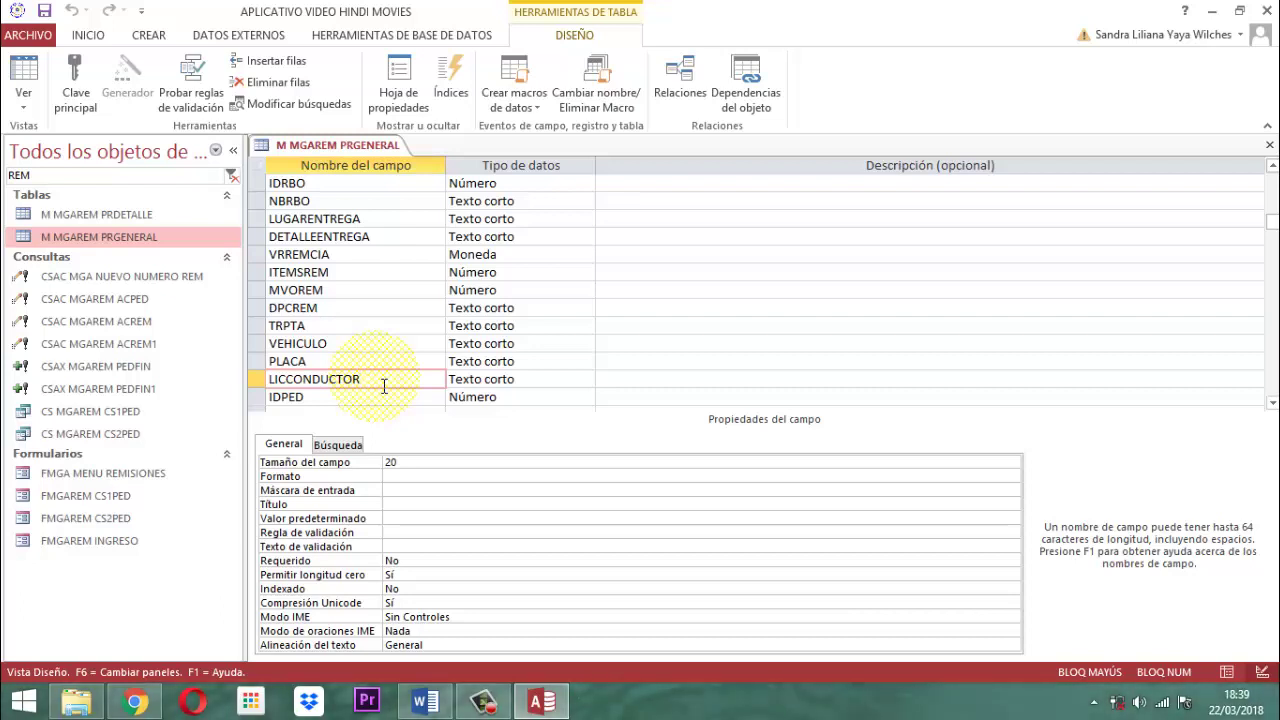
left_click(385, 401)
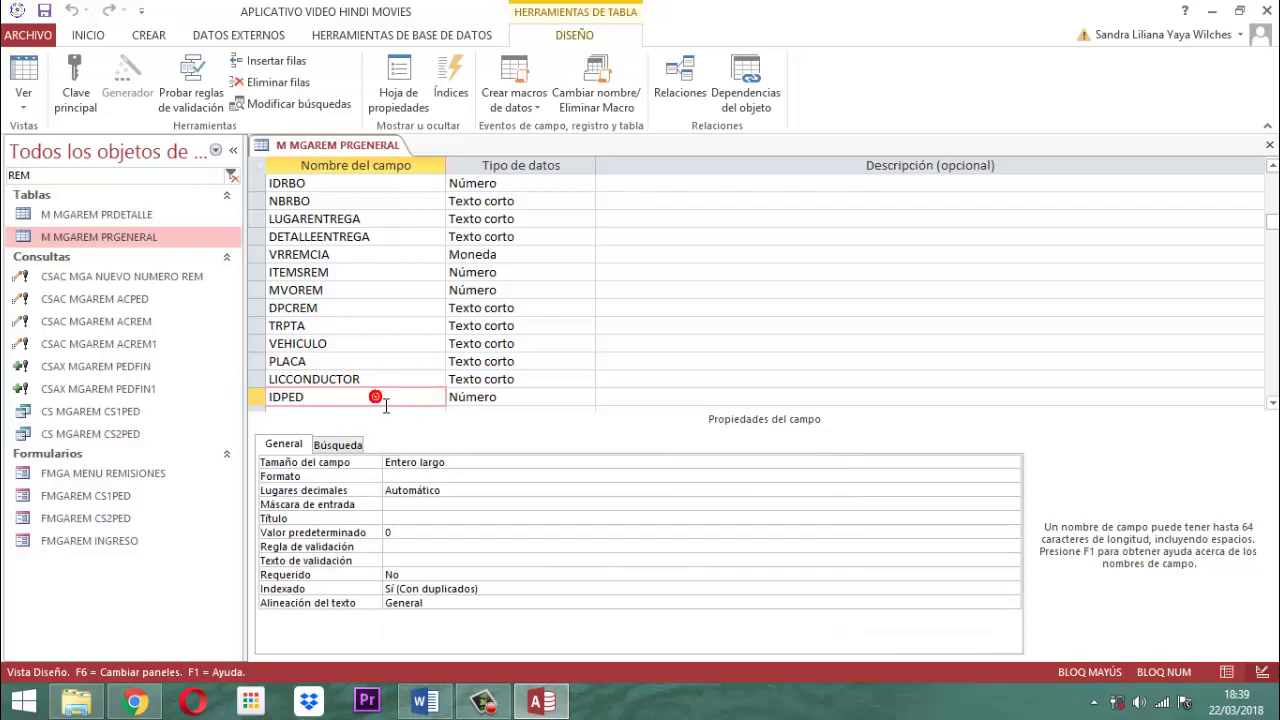
scroll(394, 401, "down", 2)
scroll(395, 403, "up", 1)
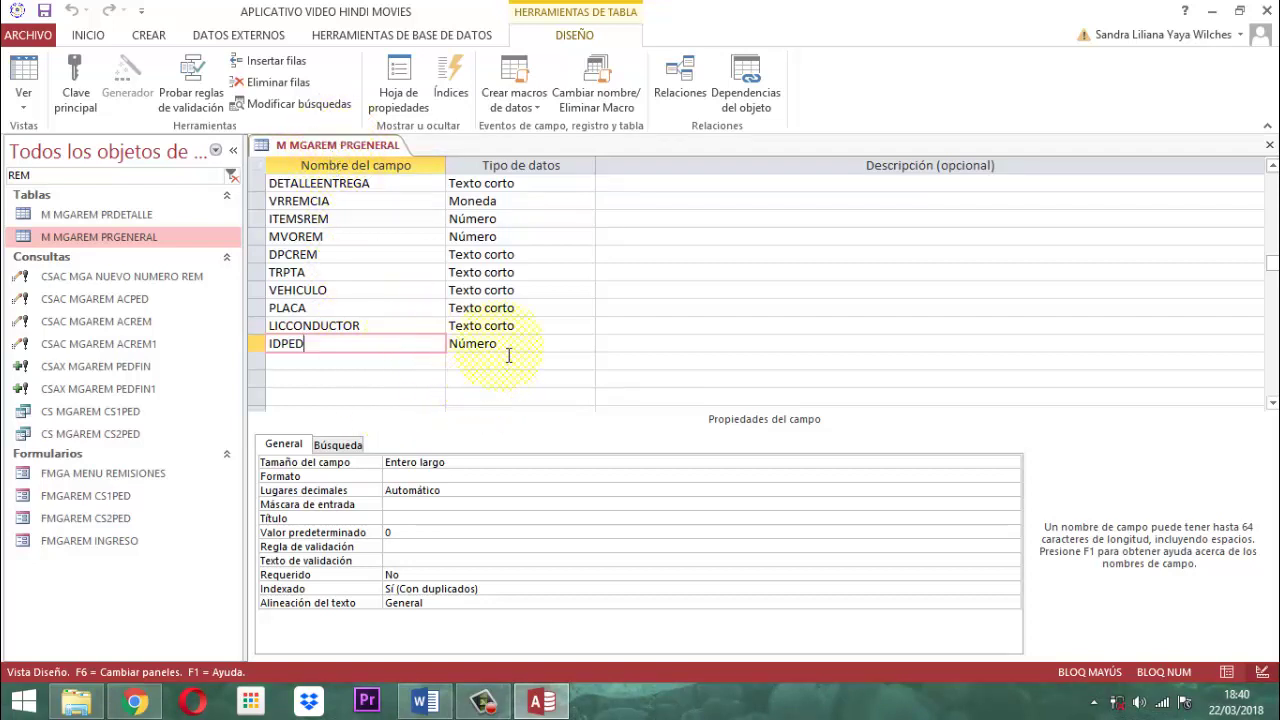
right_click(307, 141)
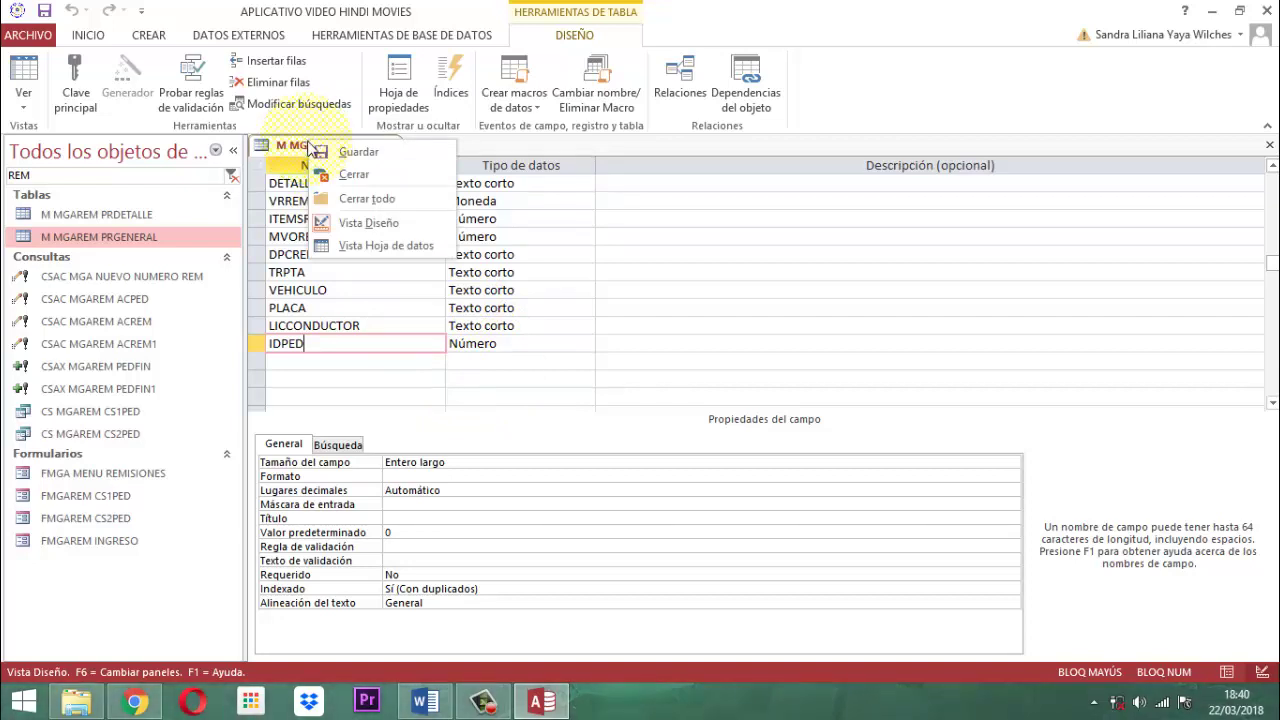
left_click(367, 177)
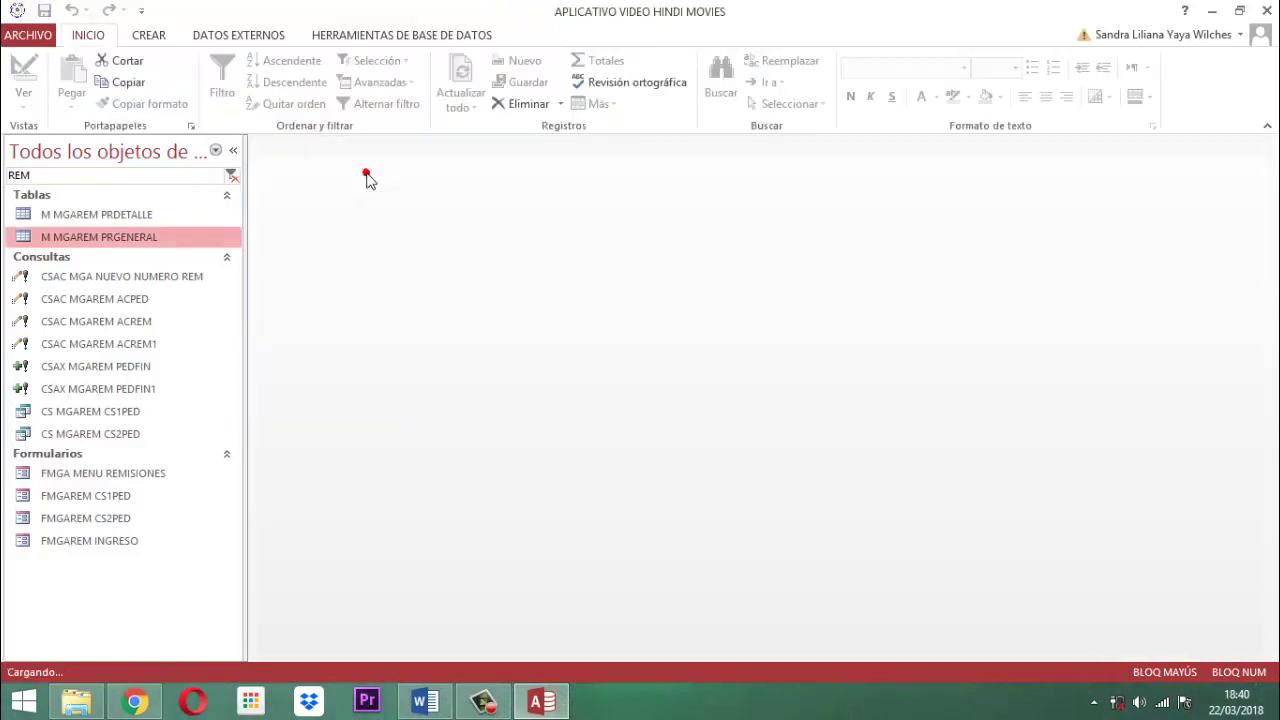
Open the M MGAREM PRDETALLE table in design view, review its fields and data types, and close it.
right_click(87, 218)
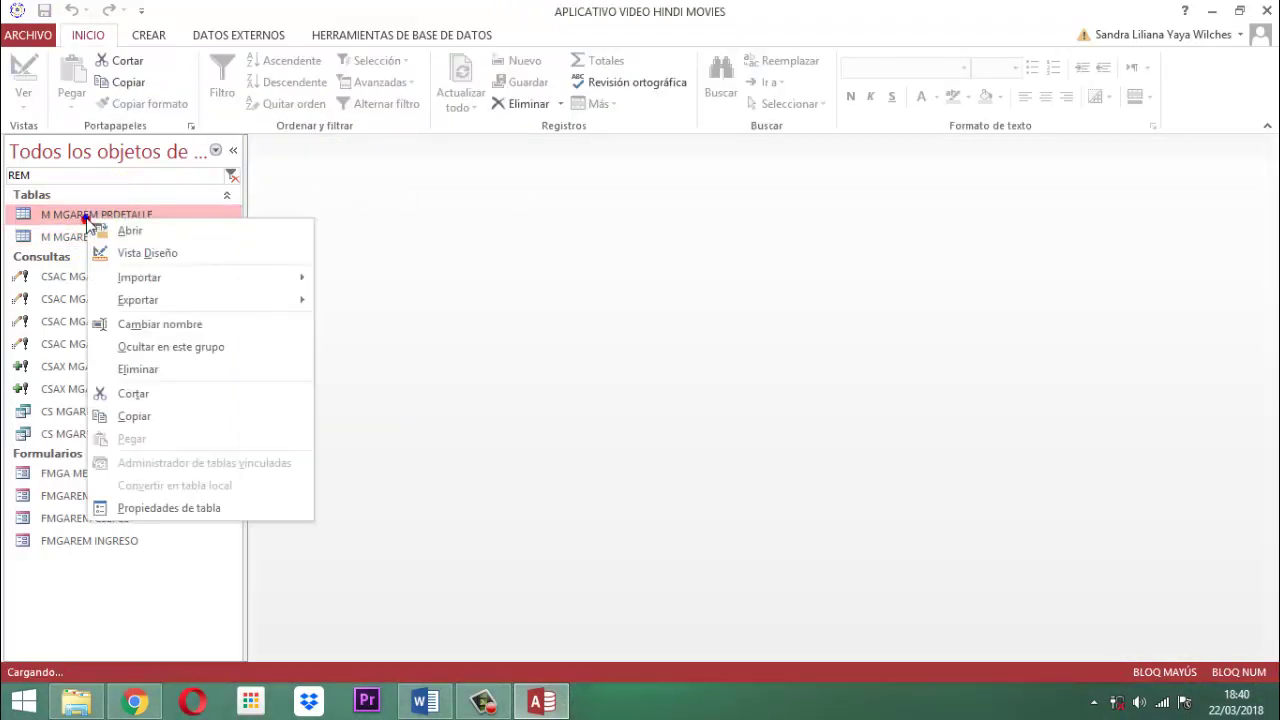
left_click(110, 251)
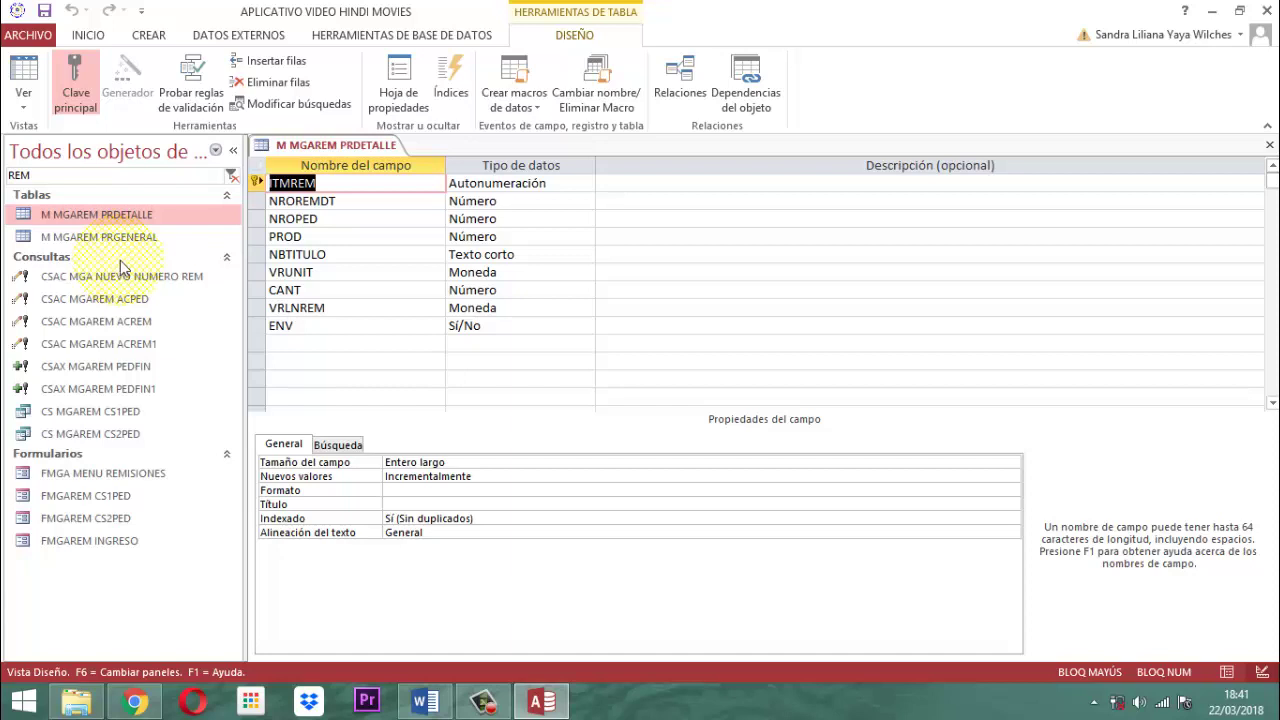
right_click(351, 153)
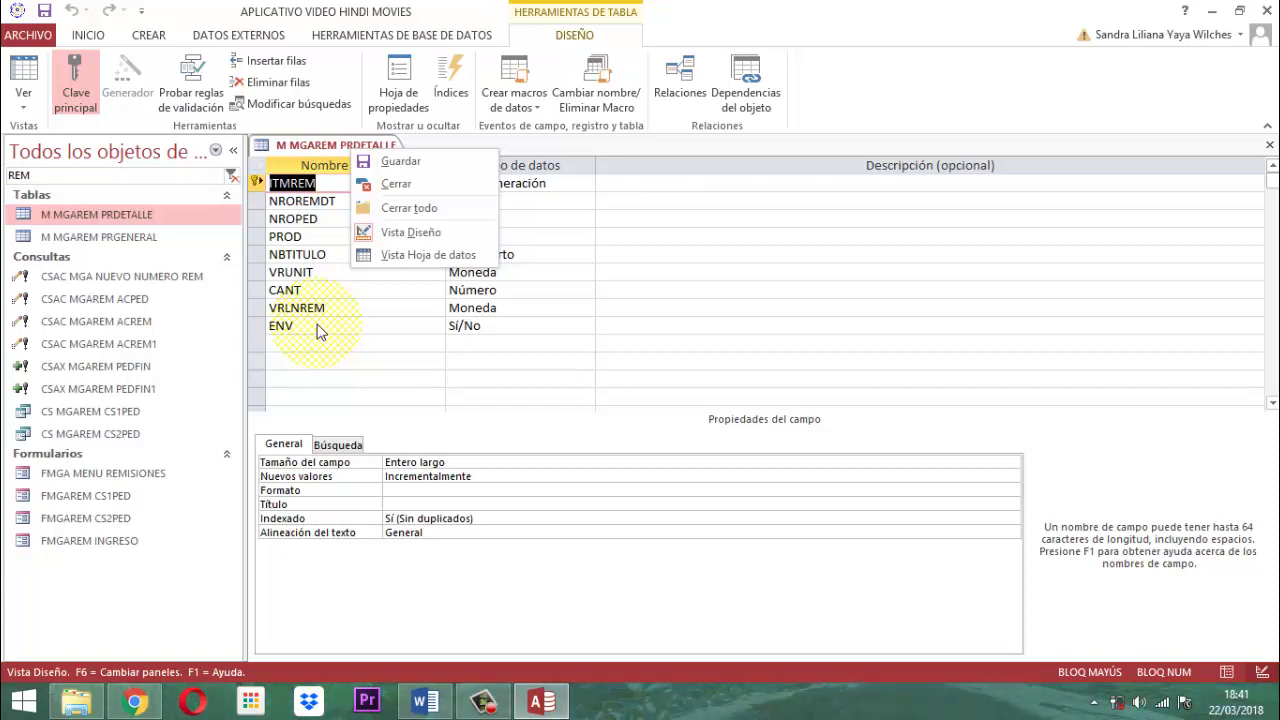
left_click(567, 141)
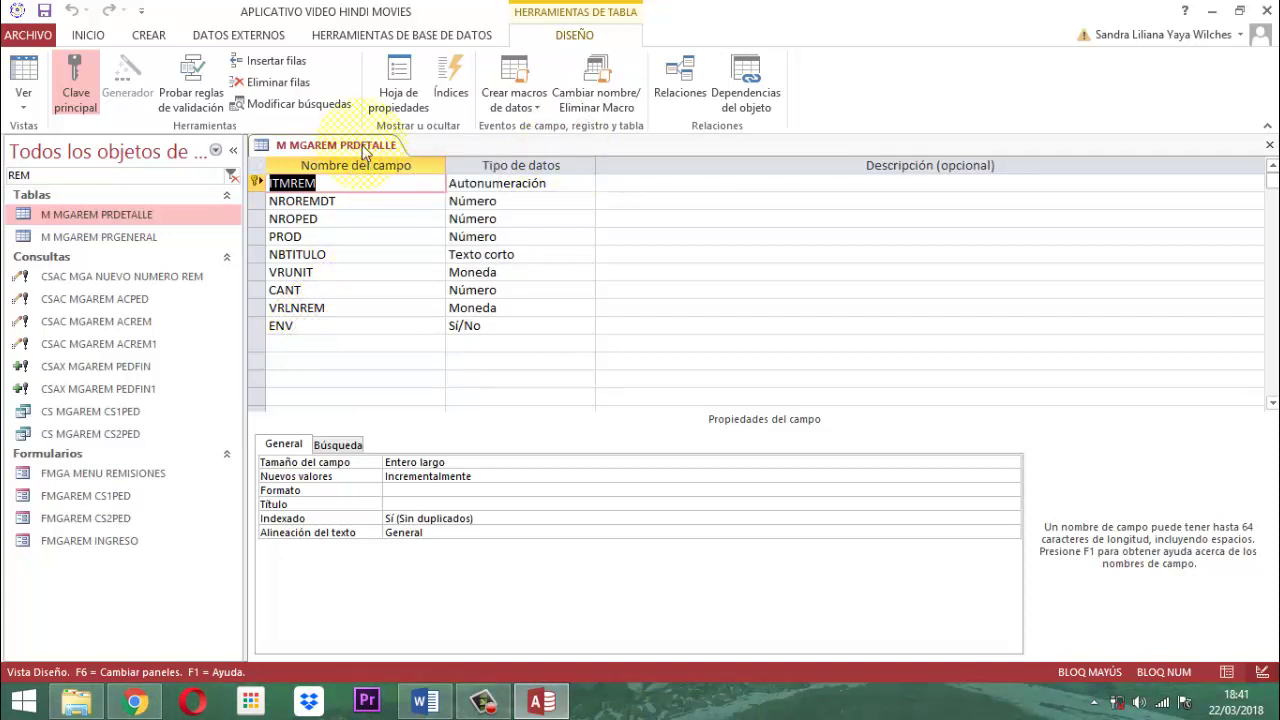
right_click(363, 148)
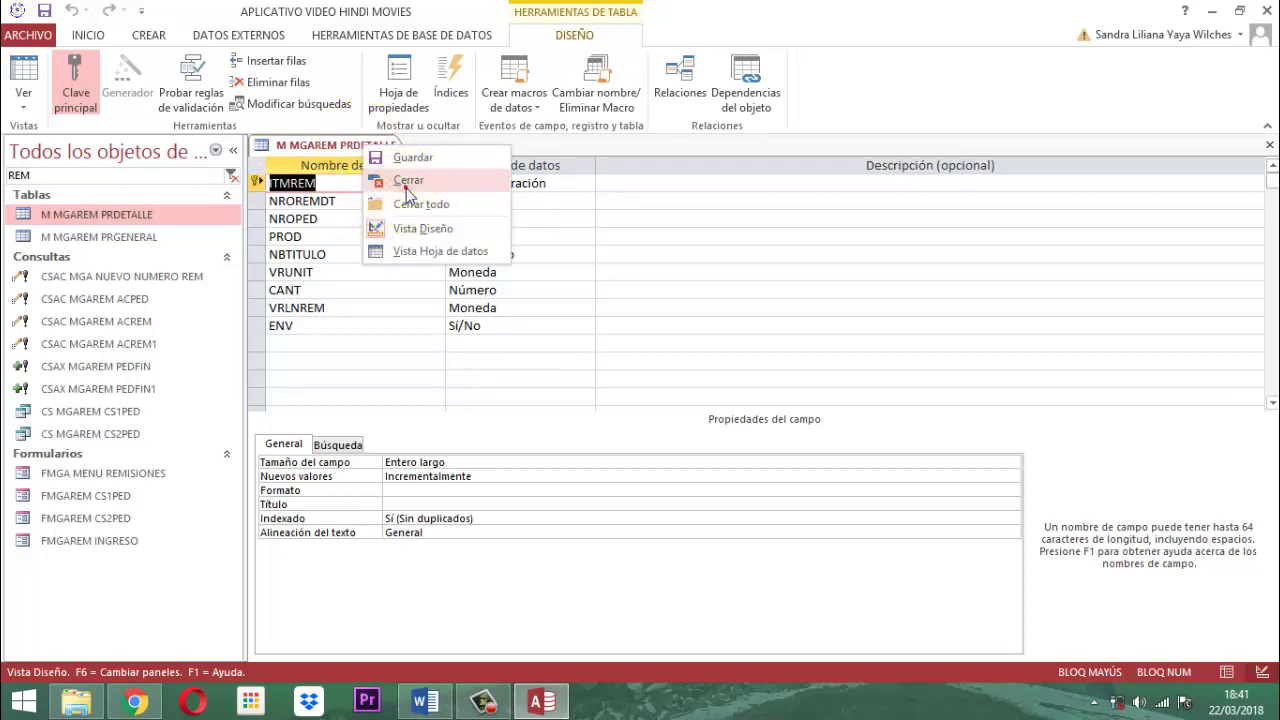
left_click(404, 184)
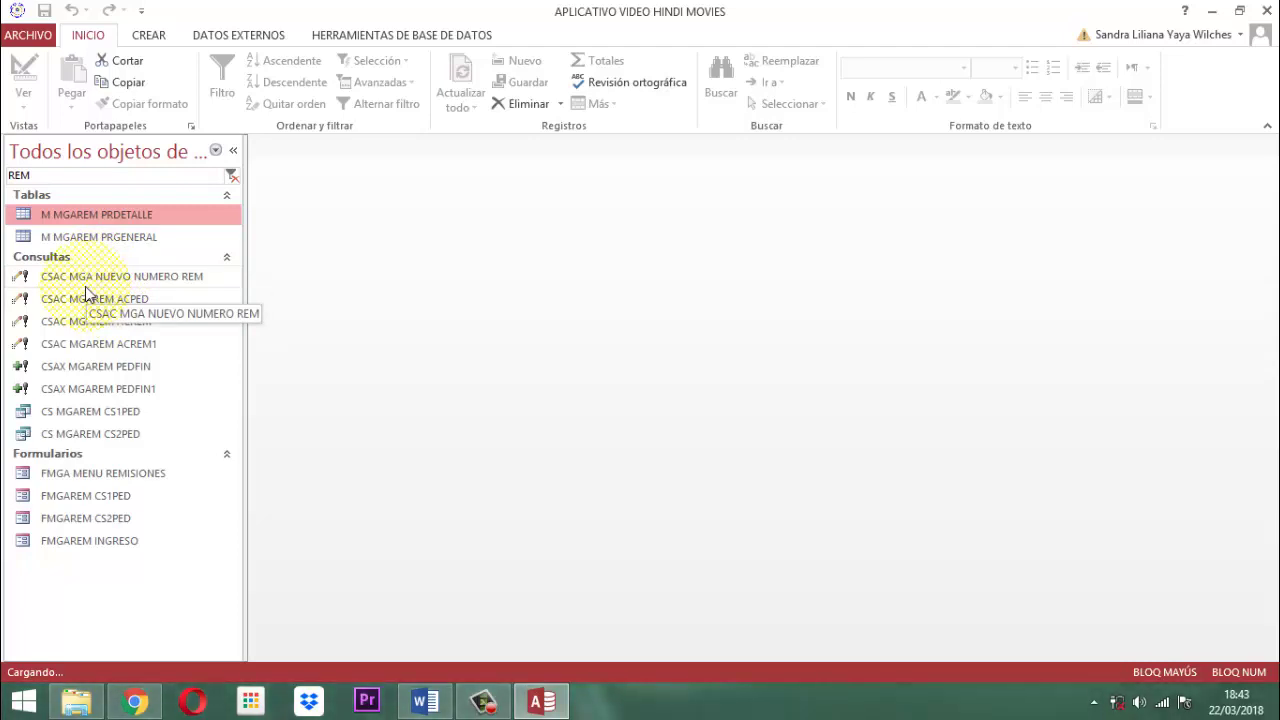
Open the CSAC MGA NUEVO NUMERO REM query in design view and widen the NUMERO and TIPO columns to show their full expressions.
right_click(115, 278)
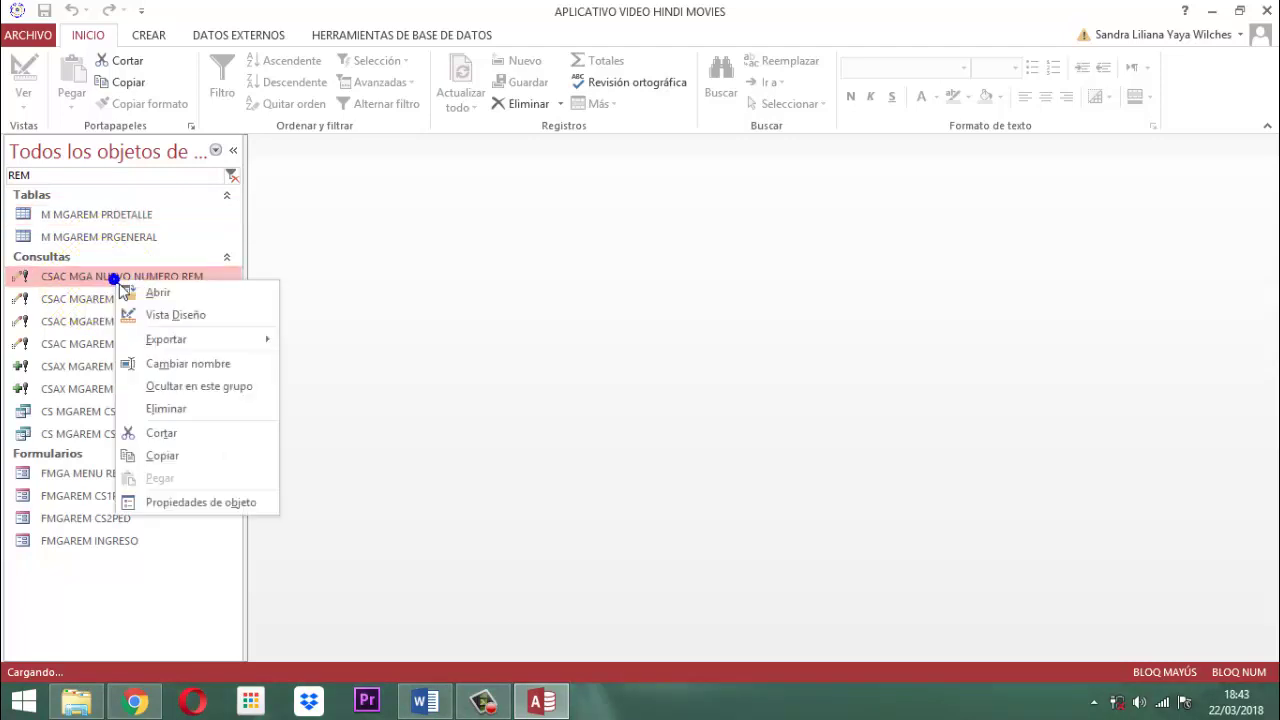
left_click(176, 315)
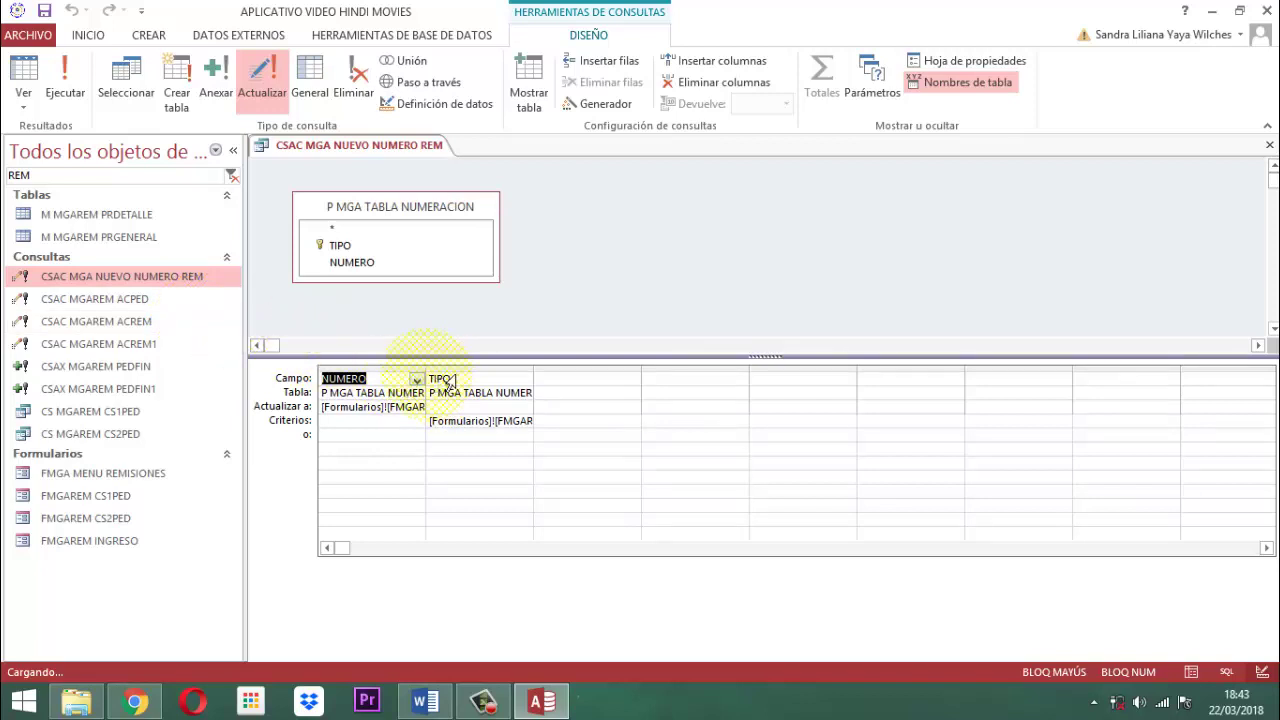
left_click_drag(427, 370, 530, 370)
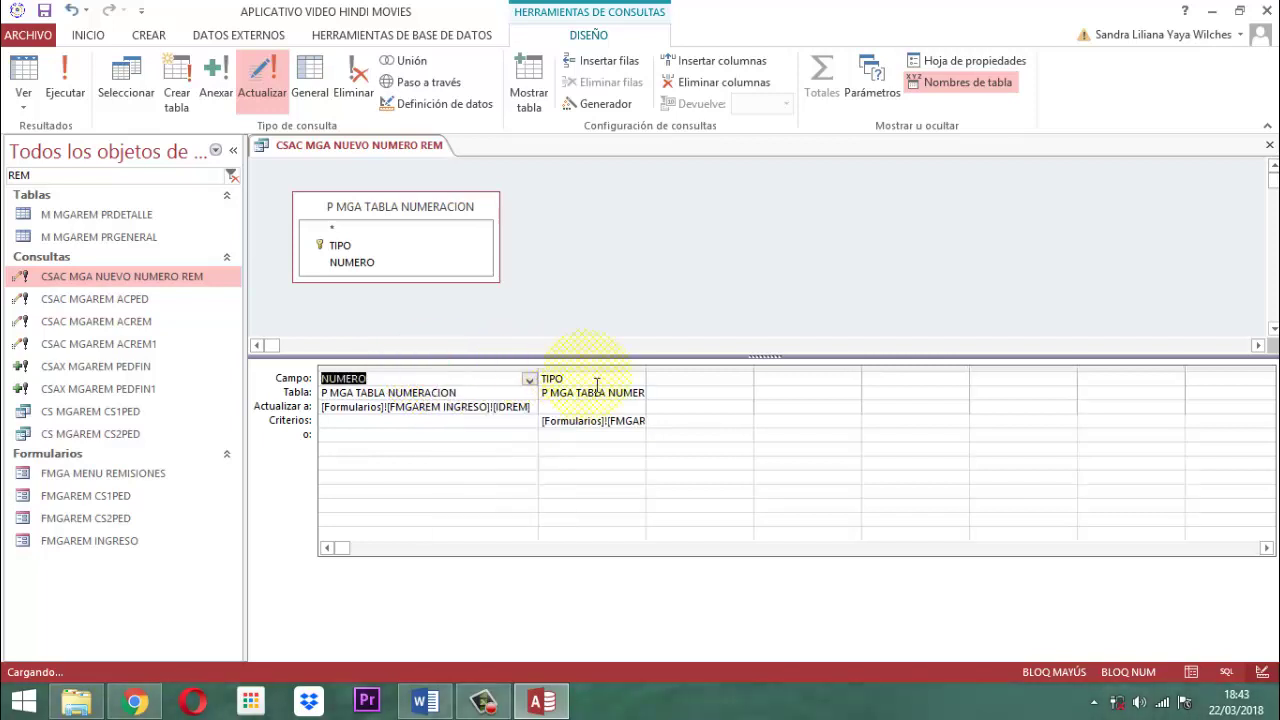
left_click_drag(647, 368, 655, 373)
double_click(647, 368)
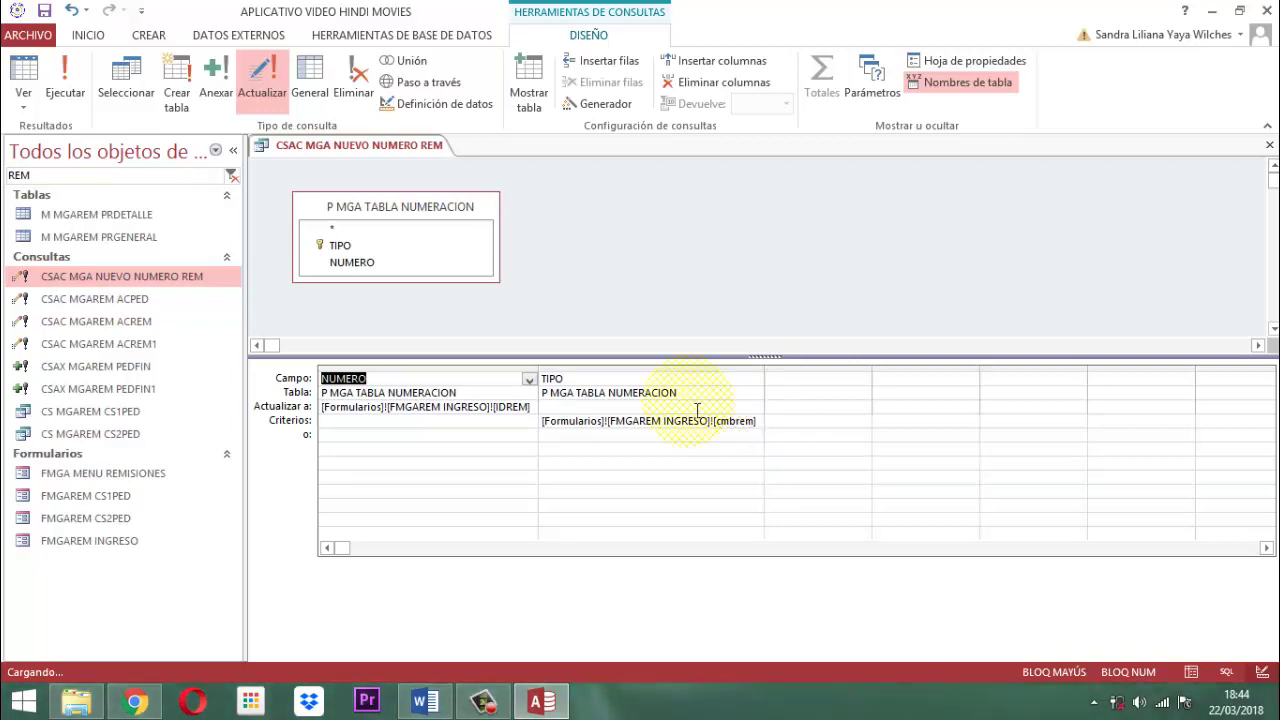
Save and close the CSAC MGA NUEVO NUMERO REM query.
right_click(357, 150)
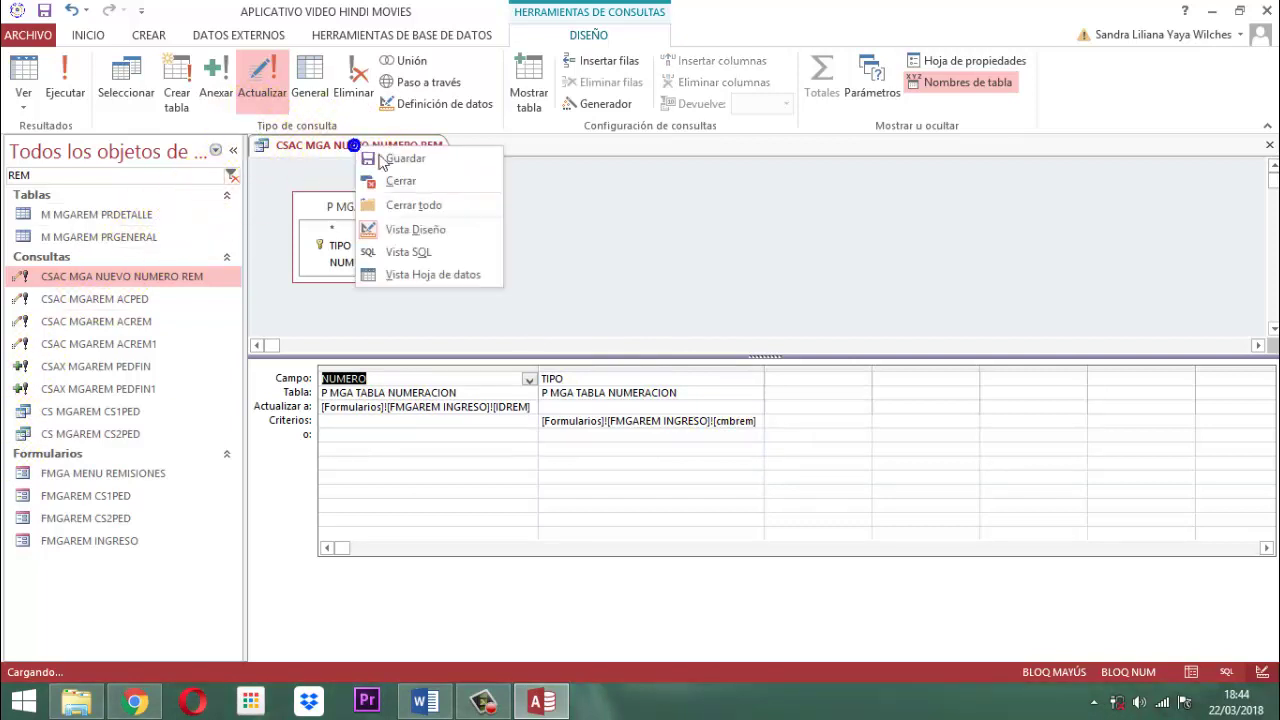
left_click(412, 158)
right_click(395, 150)
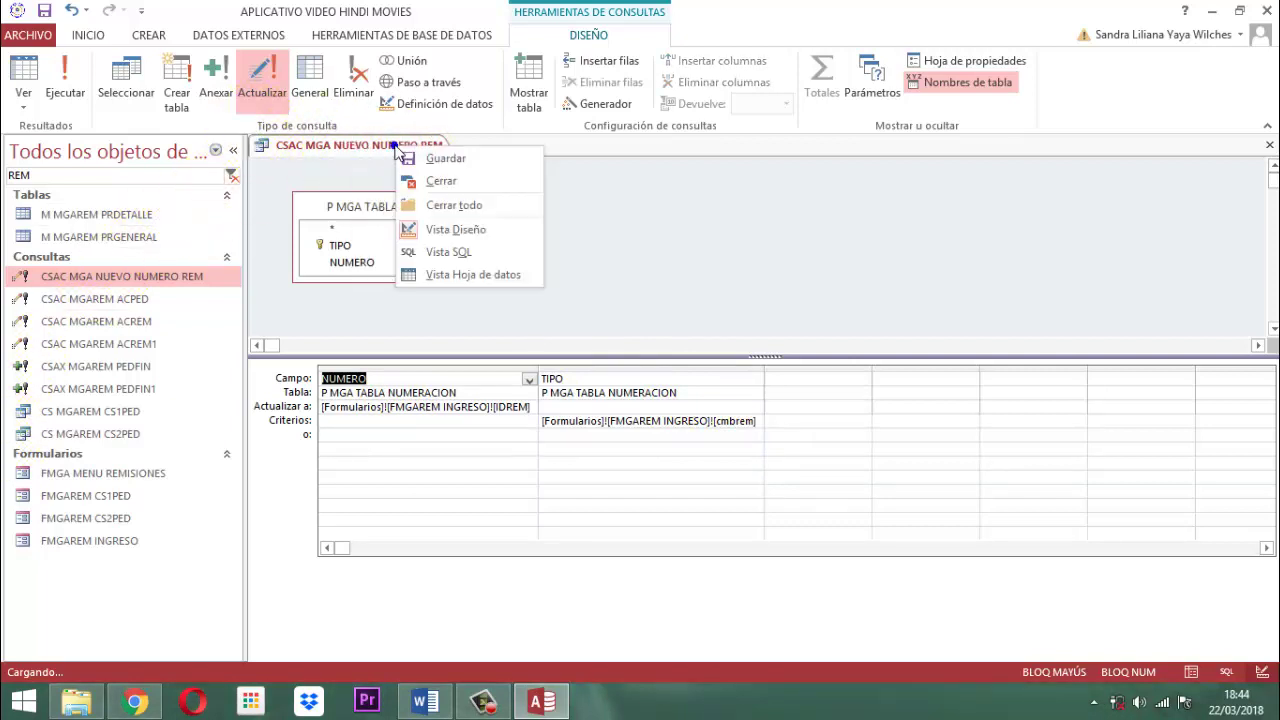
left_click(436, 181)
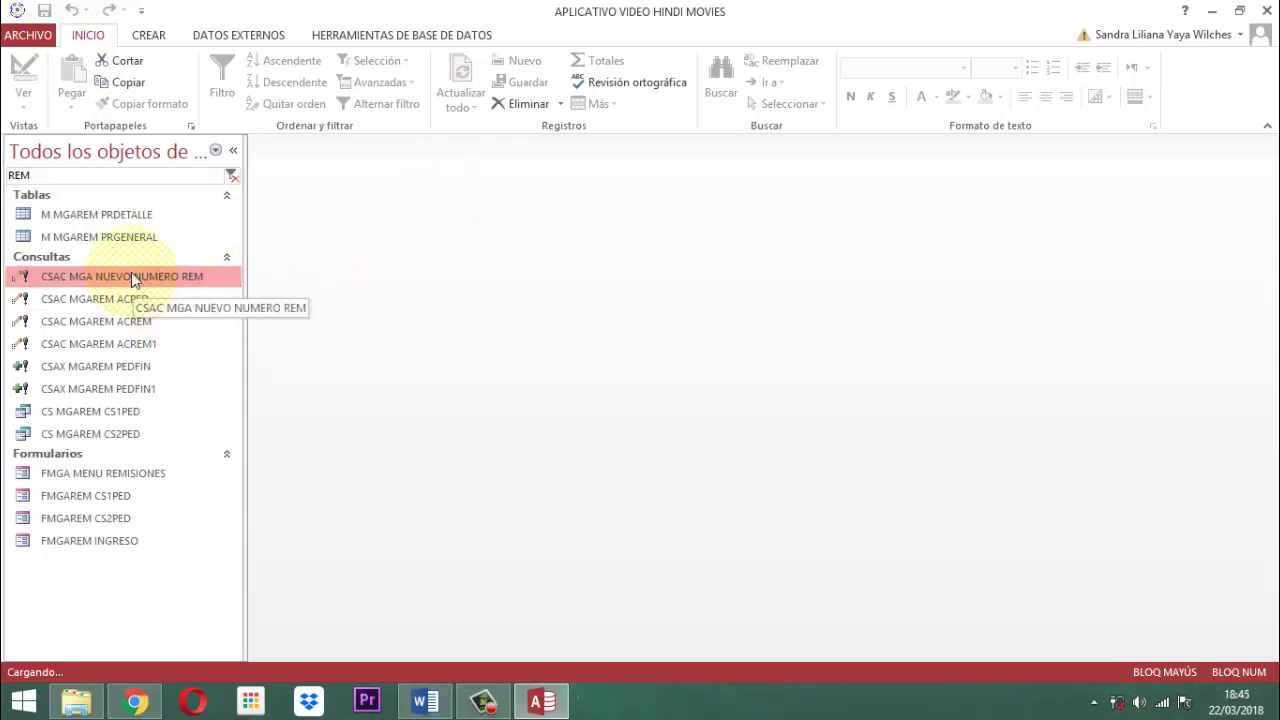
Filter the database object list by NUMERAC and postpone the Malwarebytes update.
left_click_drag(68, 177, 3, 170)
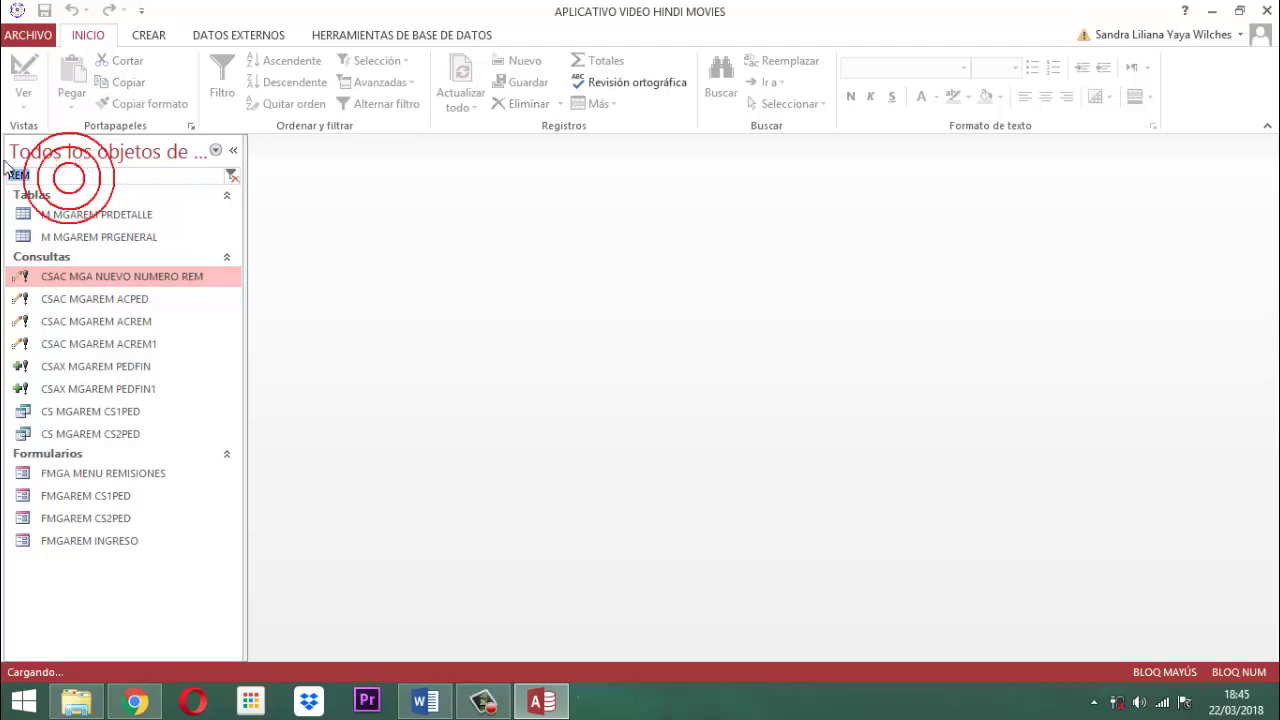
type("NUMERAC")
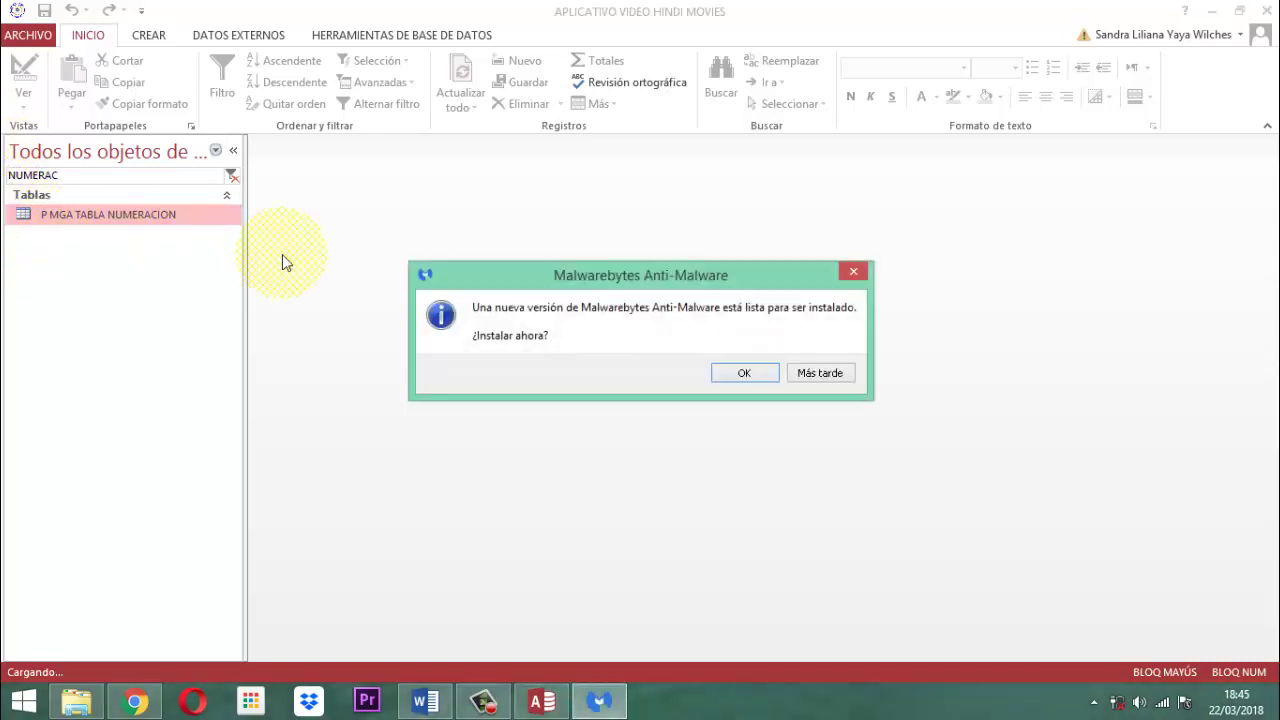
left_click(814, 374)
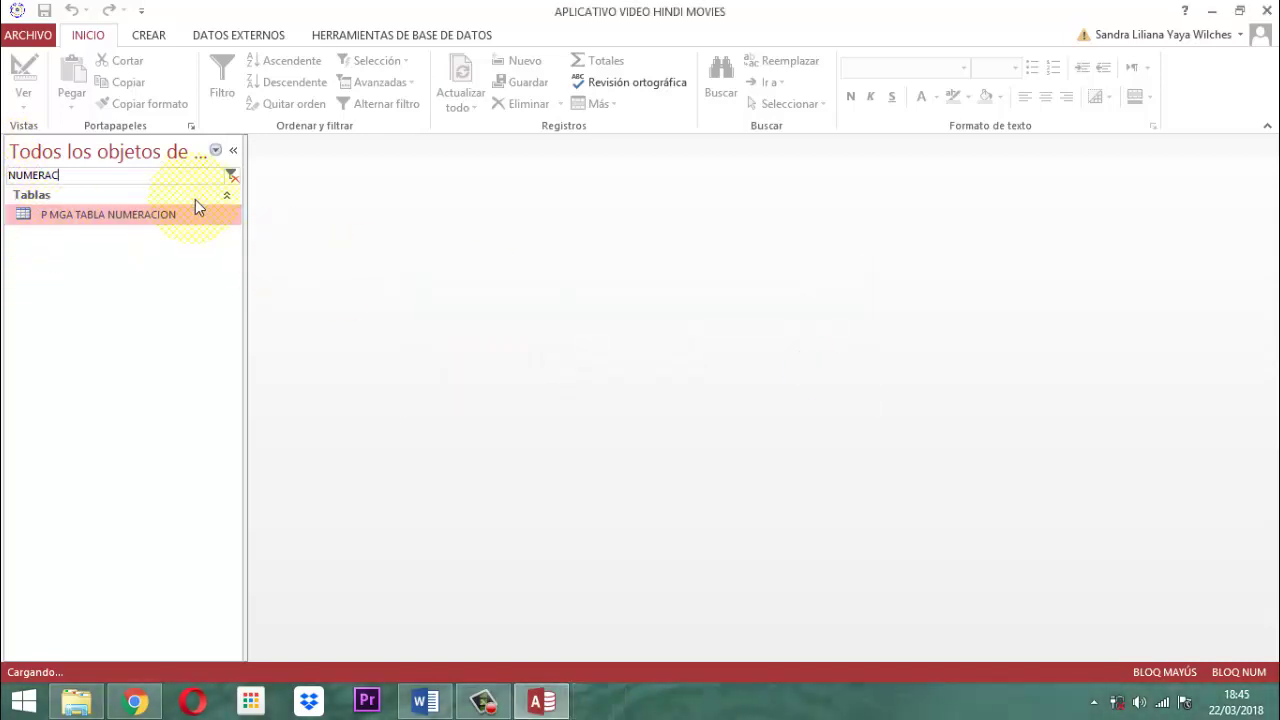
Open the P MGA TABLA NUMERACION table, review the number stored for each document type, and close it.
double_click(128, 216)
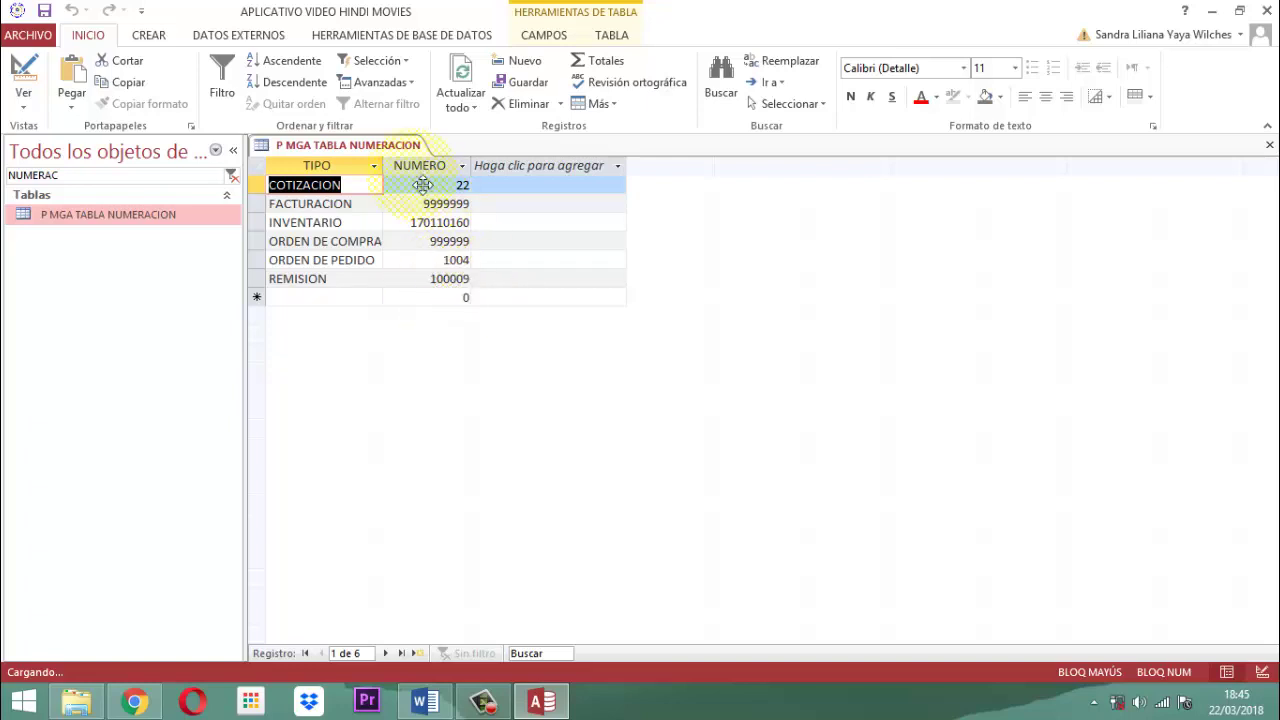
right_click(350, 145)
left_click(398, 176)
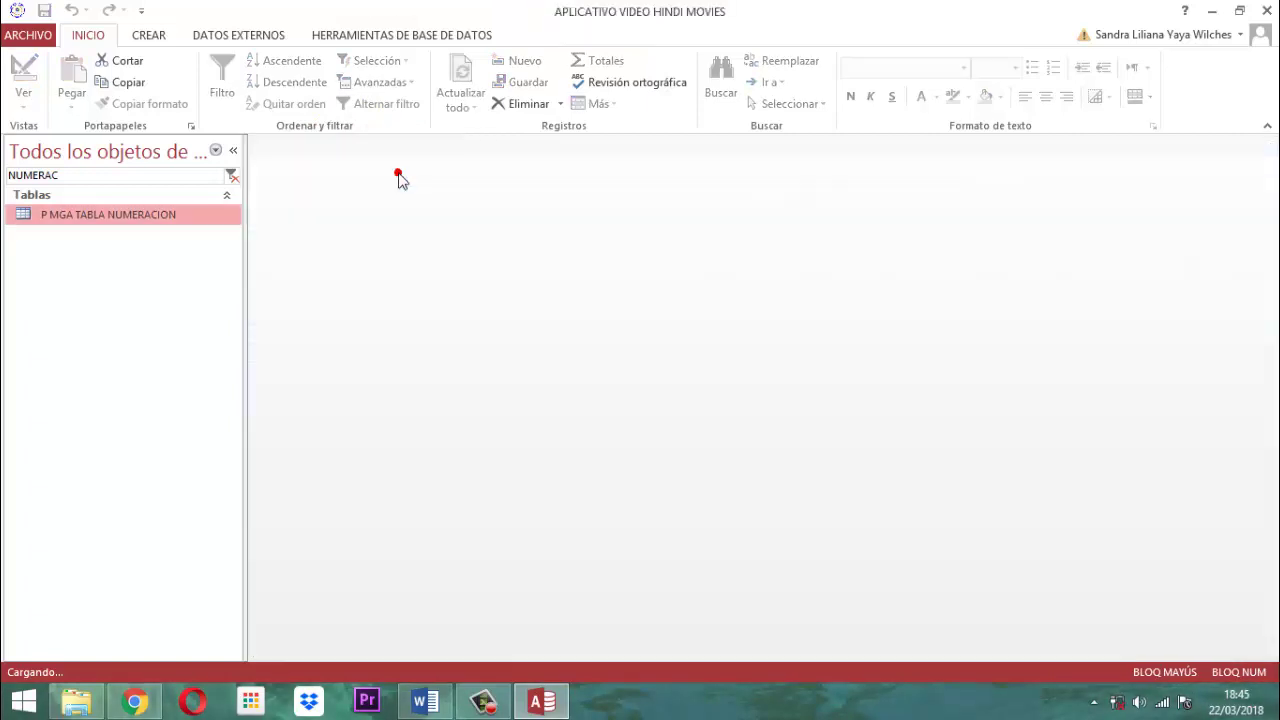
Filter the database object list by REM.
left_click(70, 176)
double_click(57, 175)
type("REM")
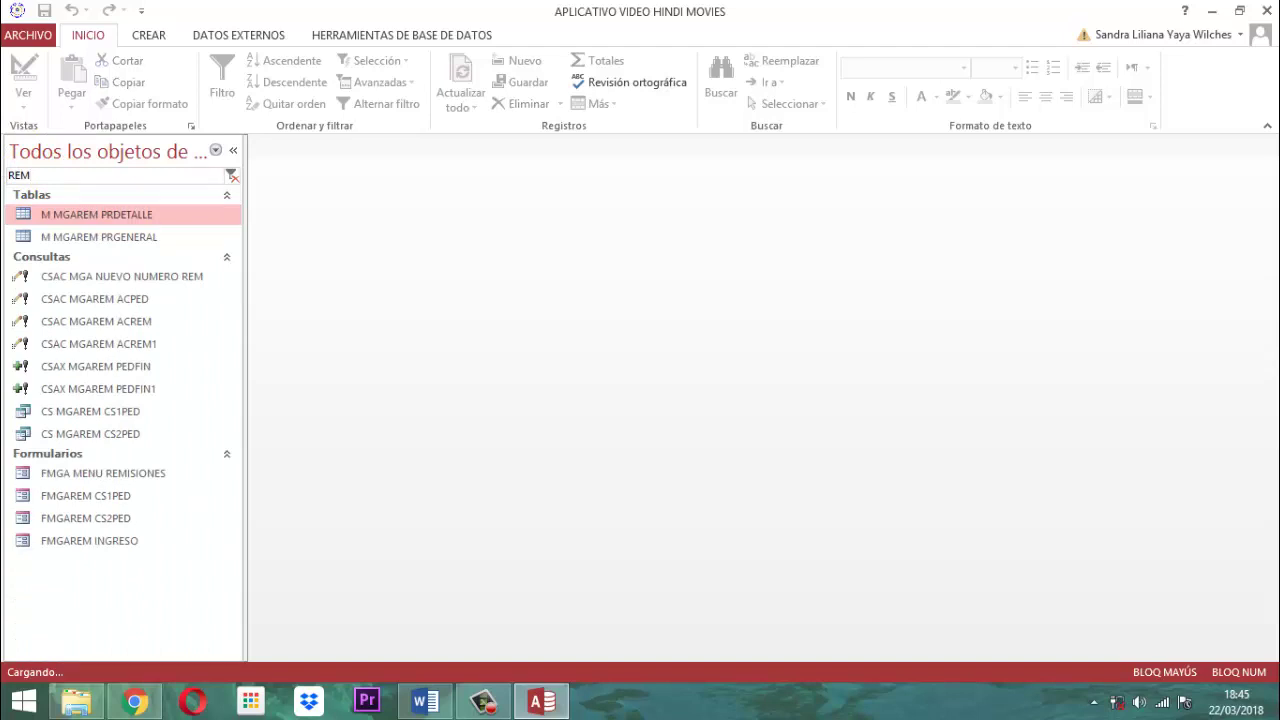
left_click(6, 171)
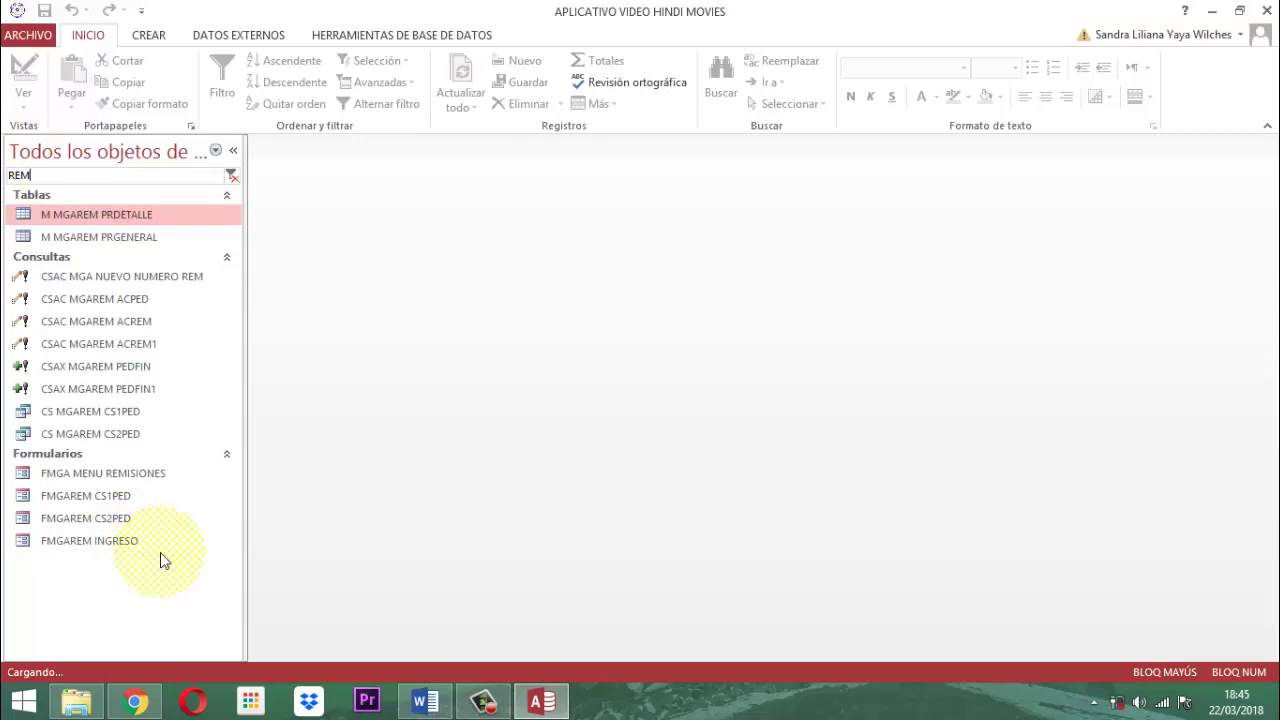
Open the FMGAREM INGRESO form in design view and look over its header and detail sections.
double_click(97, 551)
right_click(97, 551)
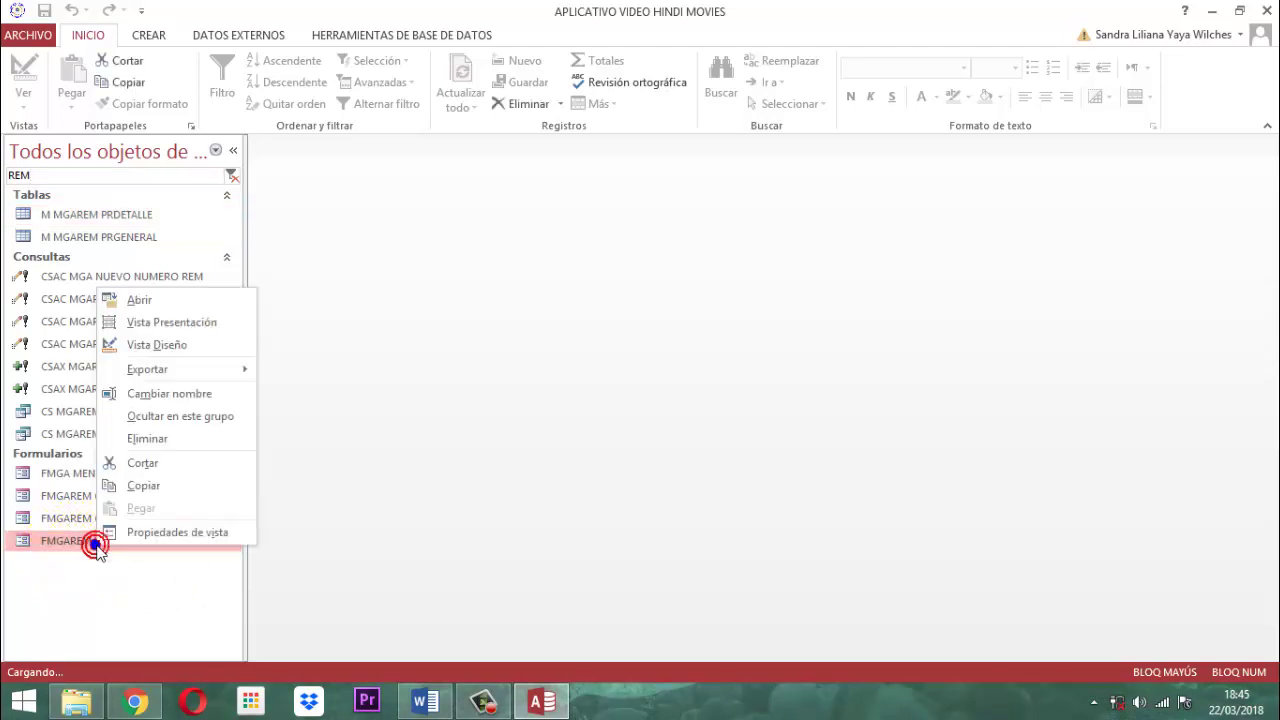
left_click(159, 343)
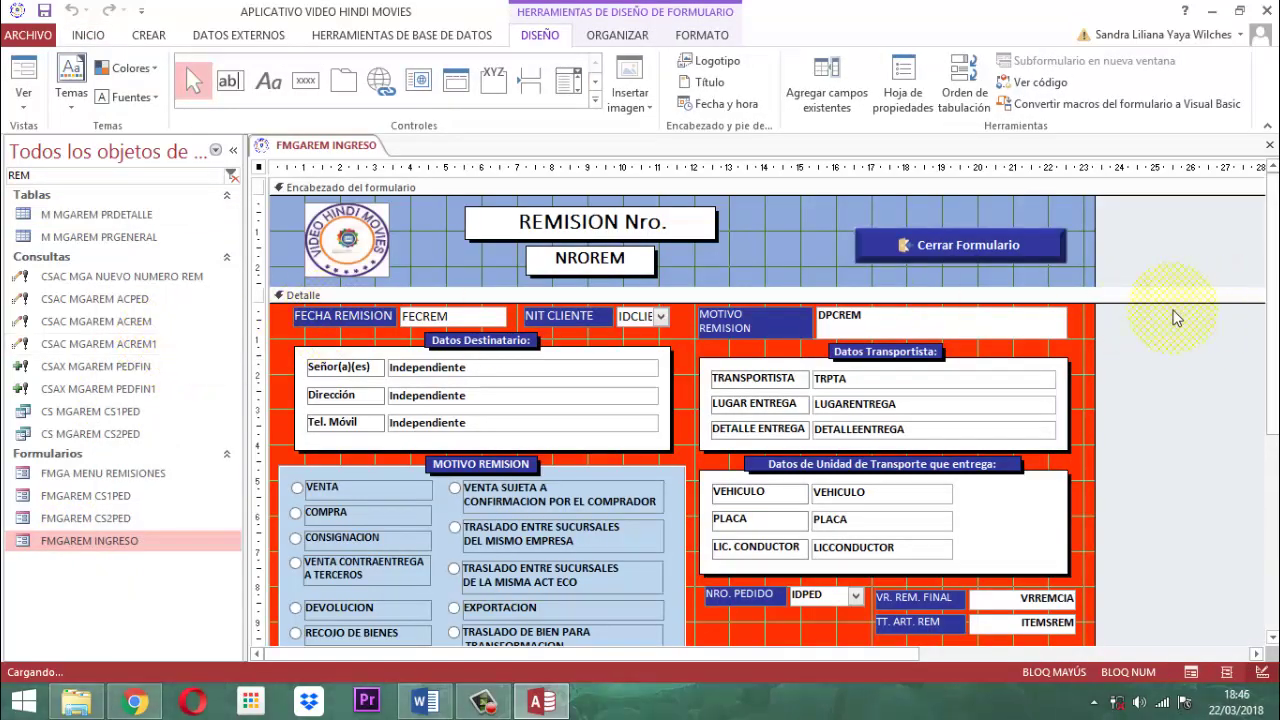
scroll(1176, 317, "down", 1)
scroll(1176, 317, "down", 2)
scroll(1176, 318, "up", 3)
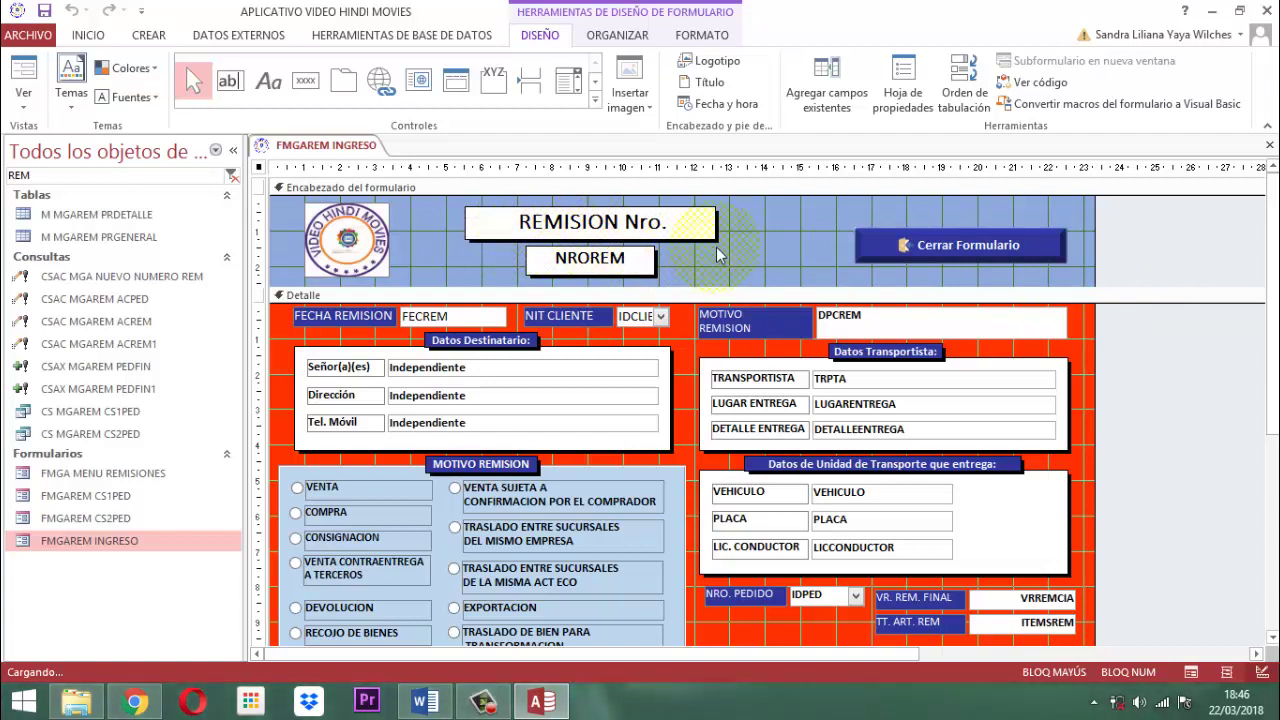
Show the properties of the NROREM text box in the header of the FMGAREM INGRESO form.
left_click(664, 243)
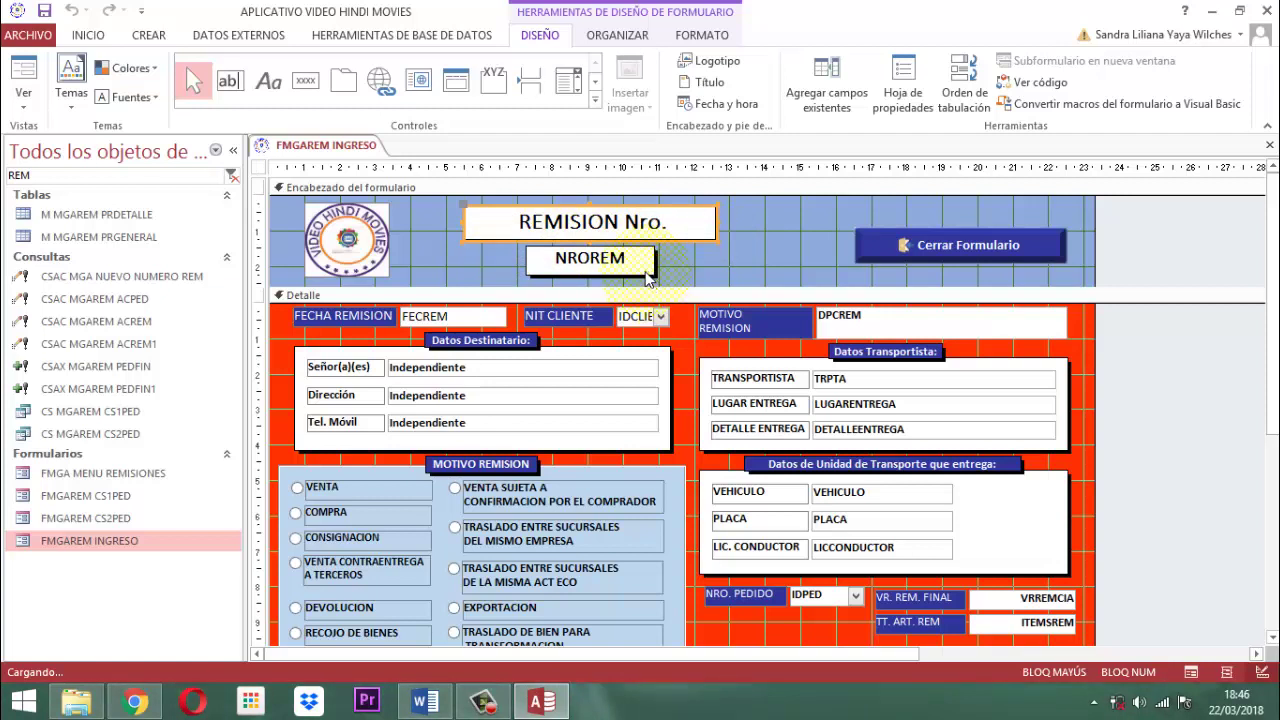
left_click(645, 273)
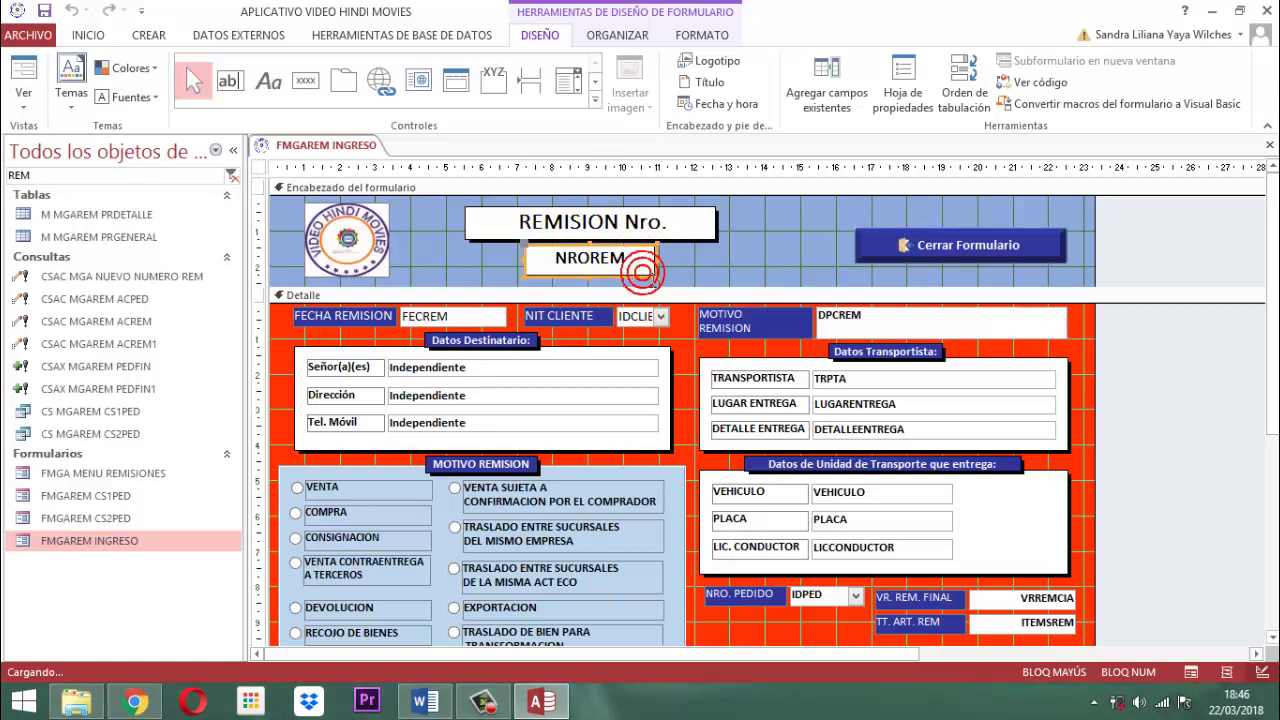
left_click(895, 90)
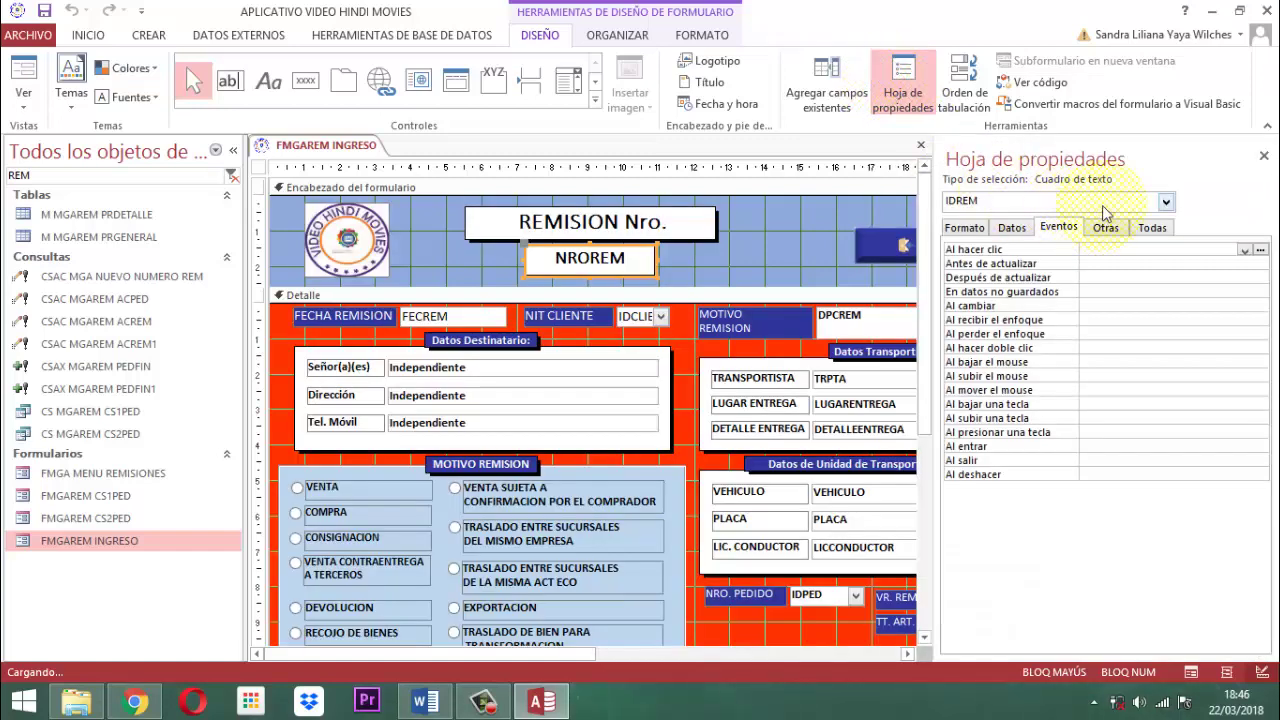
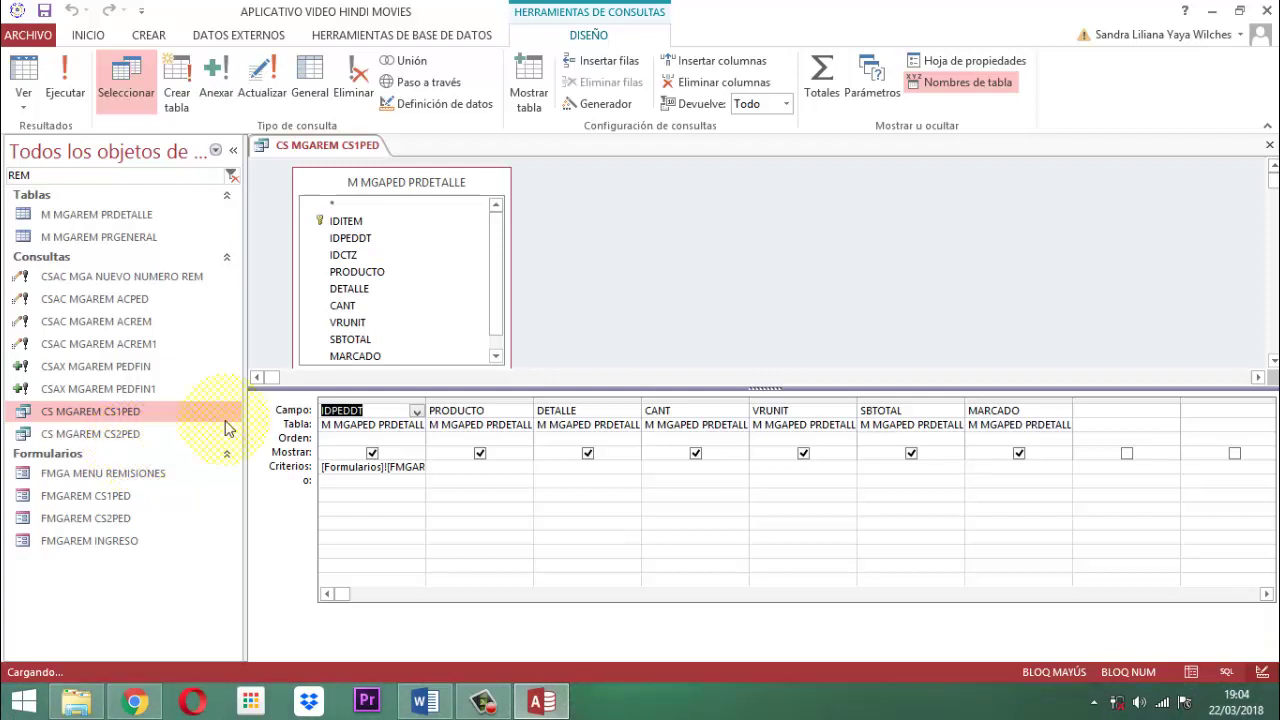
Widen the IDPEDDT column of the CS MGAREM CS1PED query to show its full criterion, and close the query.
double_click(432, 410)
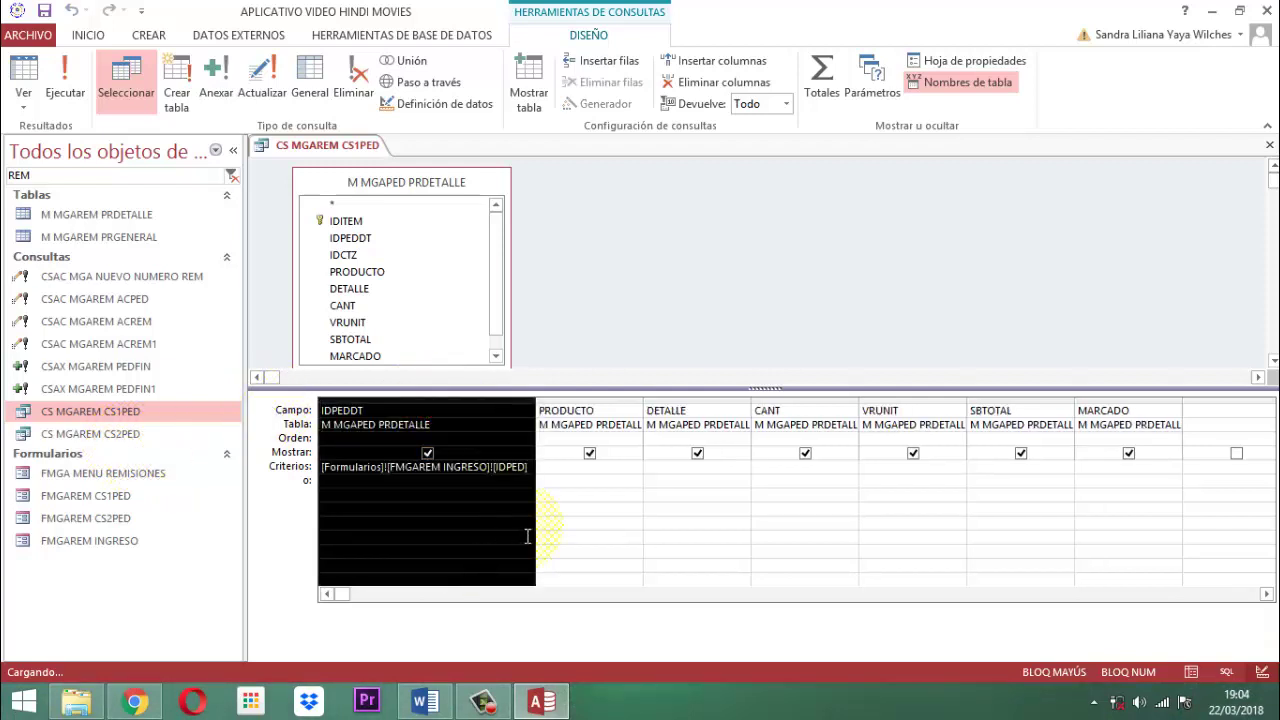
left_click(632, 312)
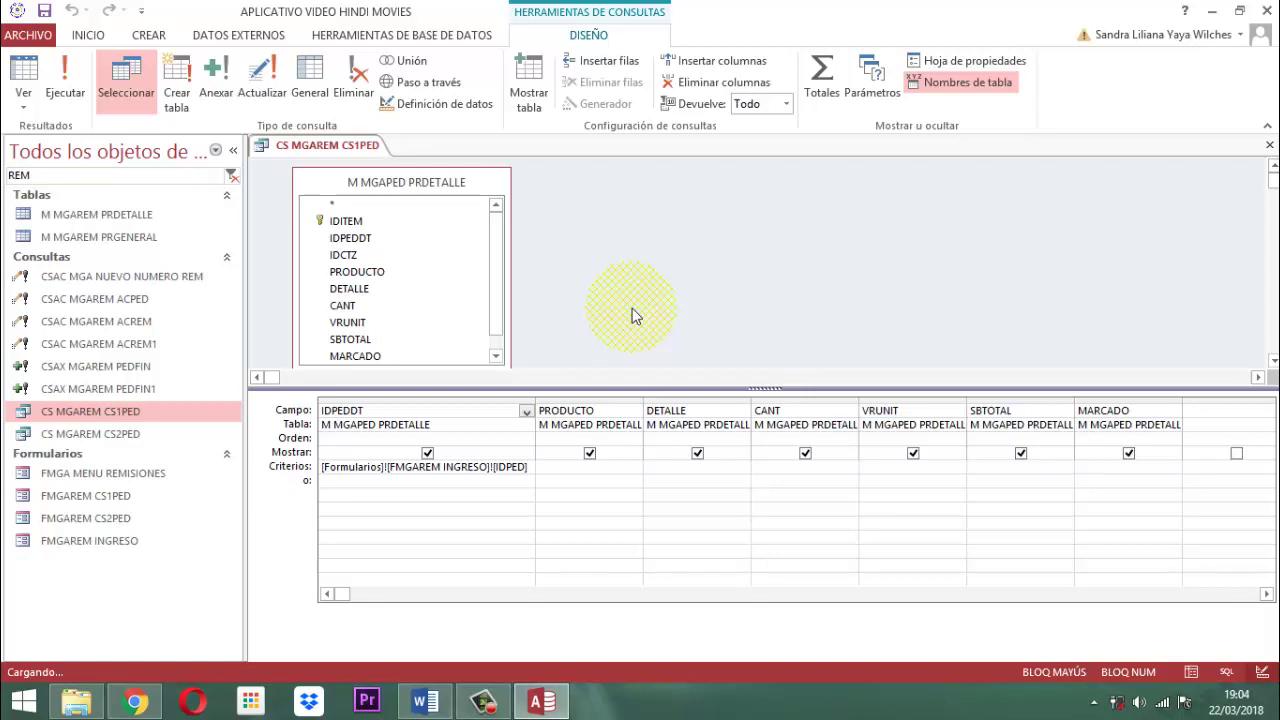
right_click(337, 150)
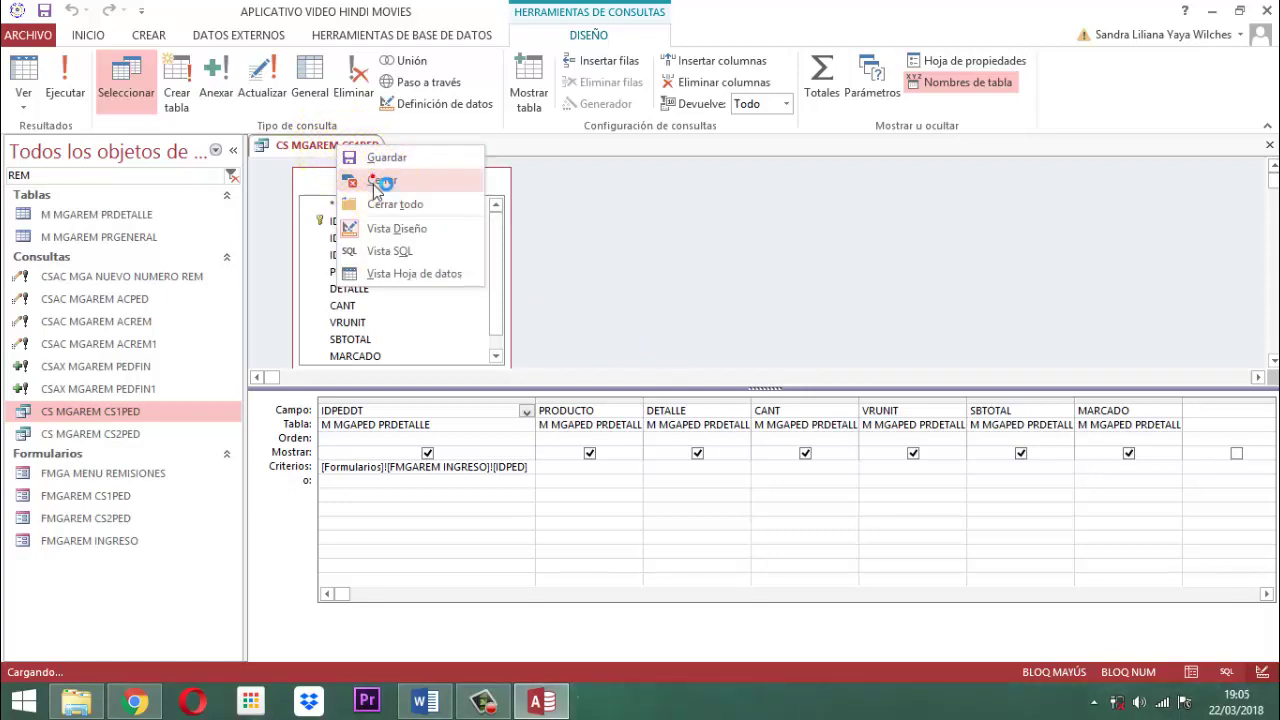
left_click(375, 180)
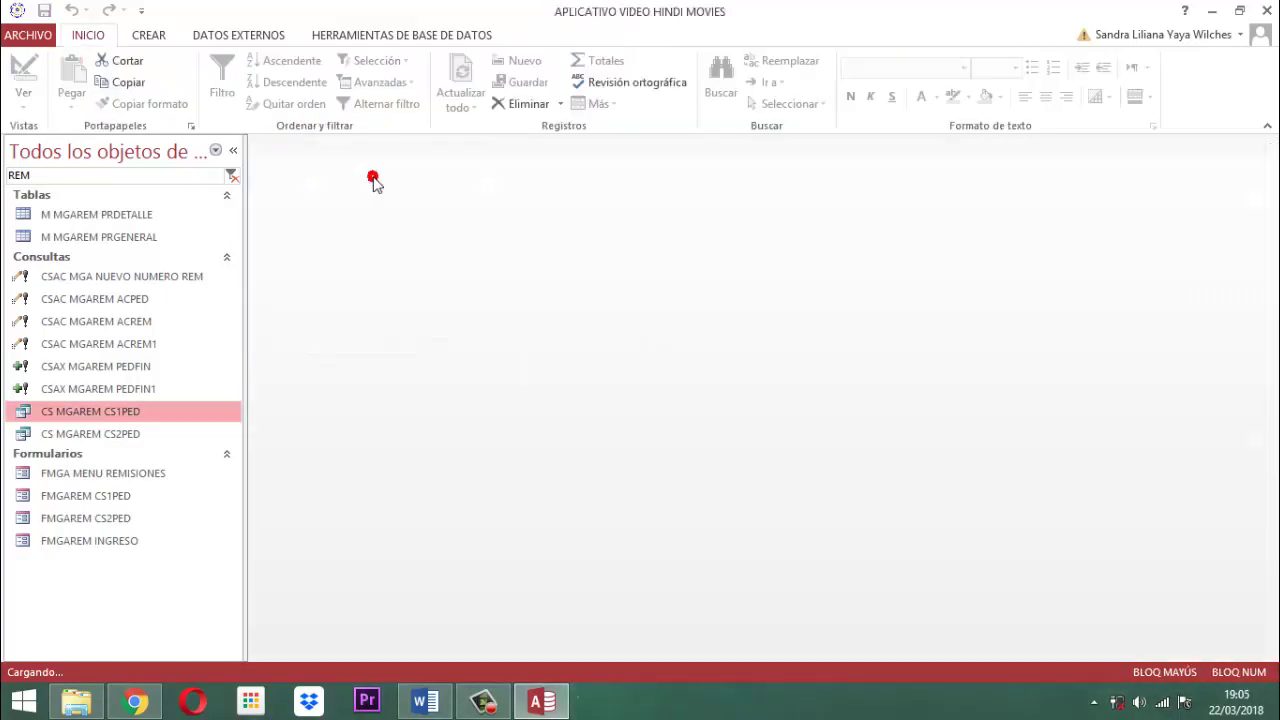
Open the CS MGAREM CS2PED query in design view, review its fields and criteria, and close it.
left_click(77, 438)
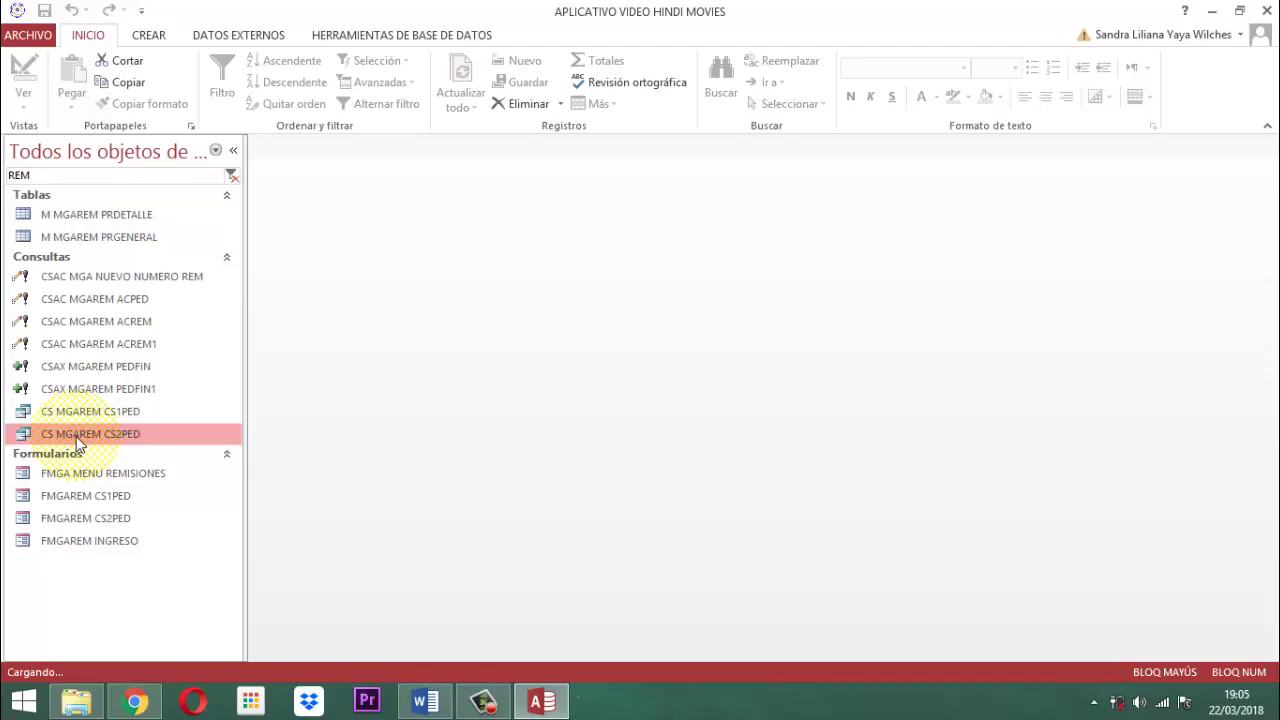
right_click(78, 440)
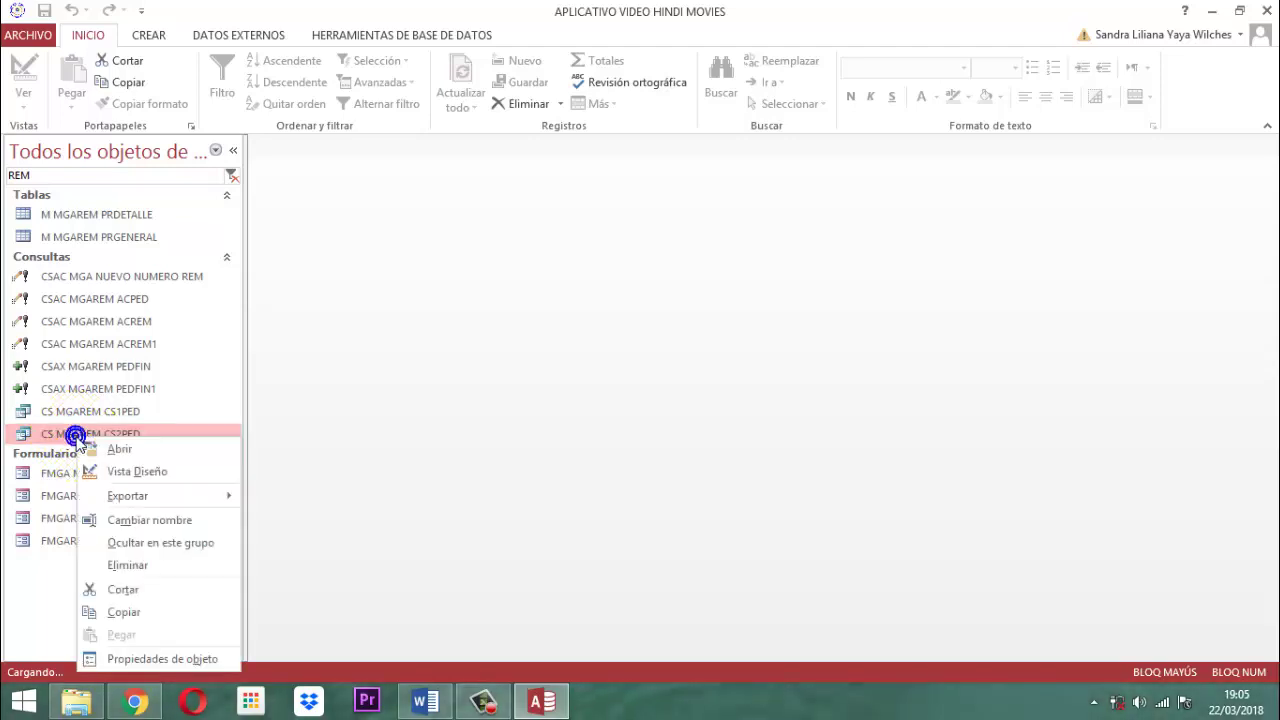
left_click(137, 474)
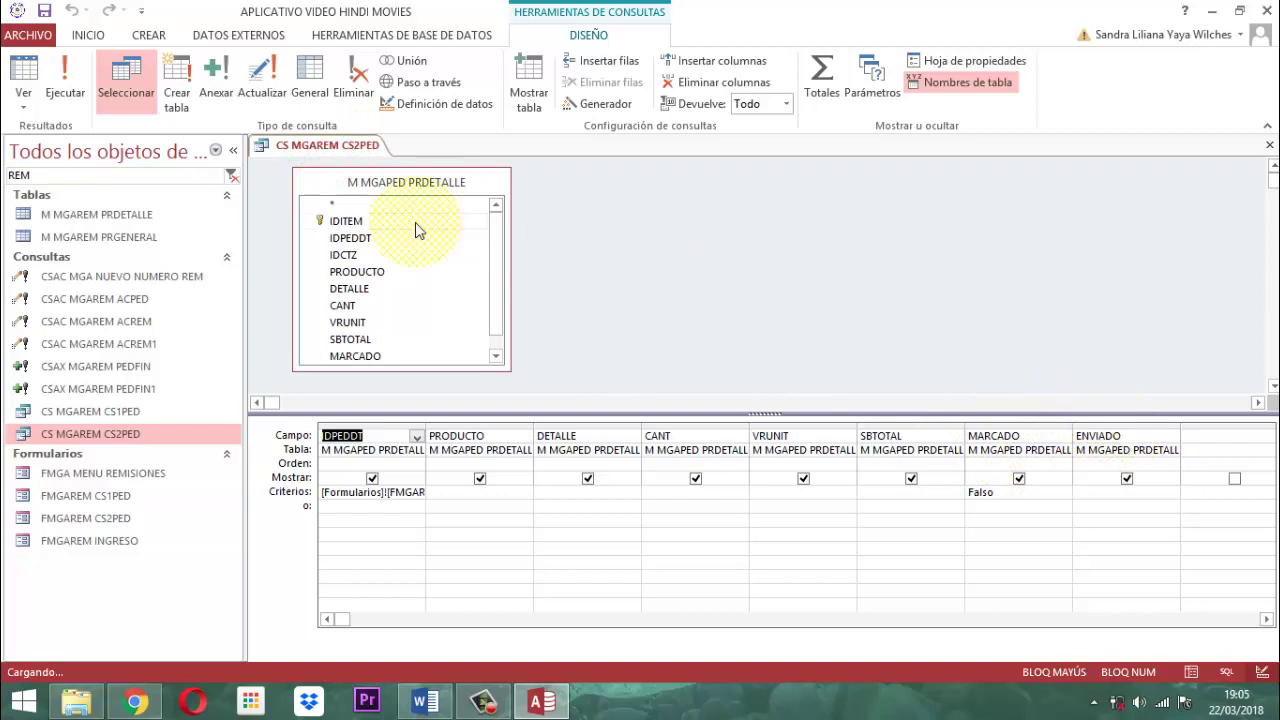
right_click(334, 144)
left_click(386, 178)
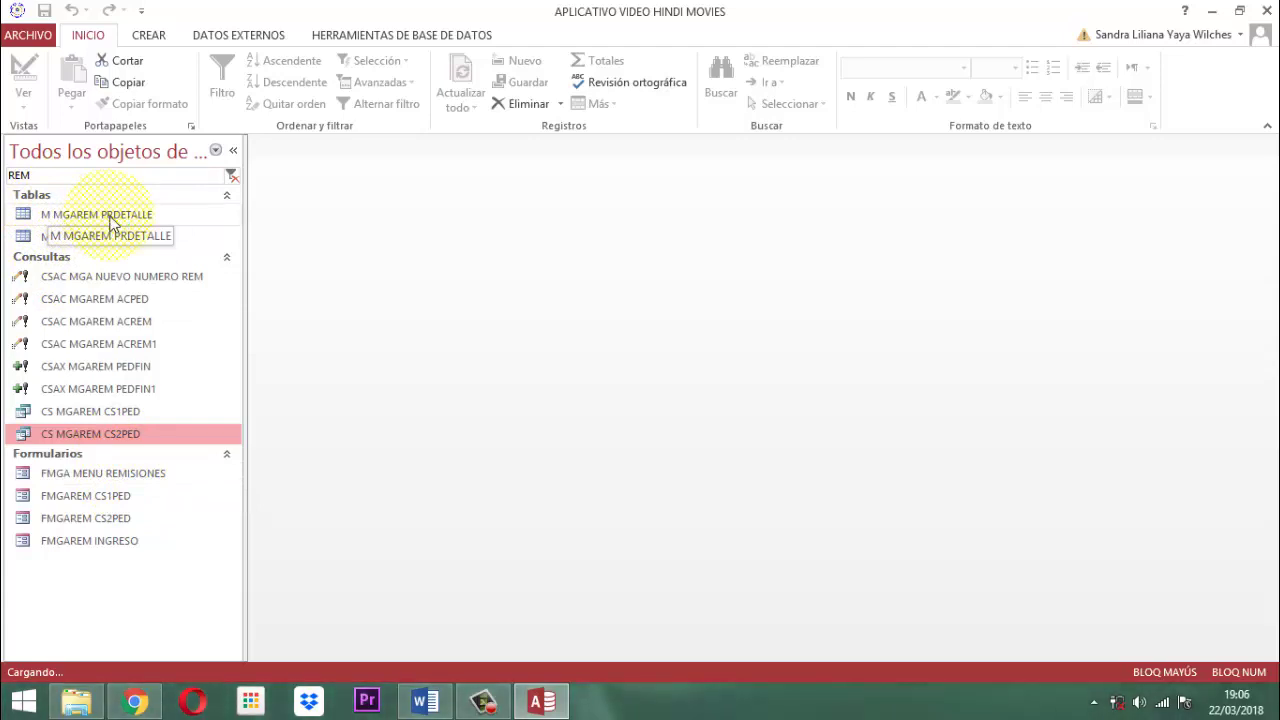
Open the CSAX MGAREM PEDFIN append query in design view, review its target fields and criteria, and close it.
left_click(92, 368)
right_click(92, 368)
left_click(189, 411)
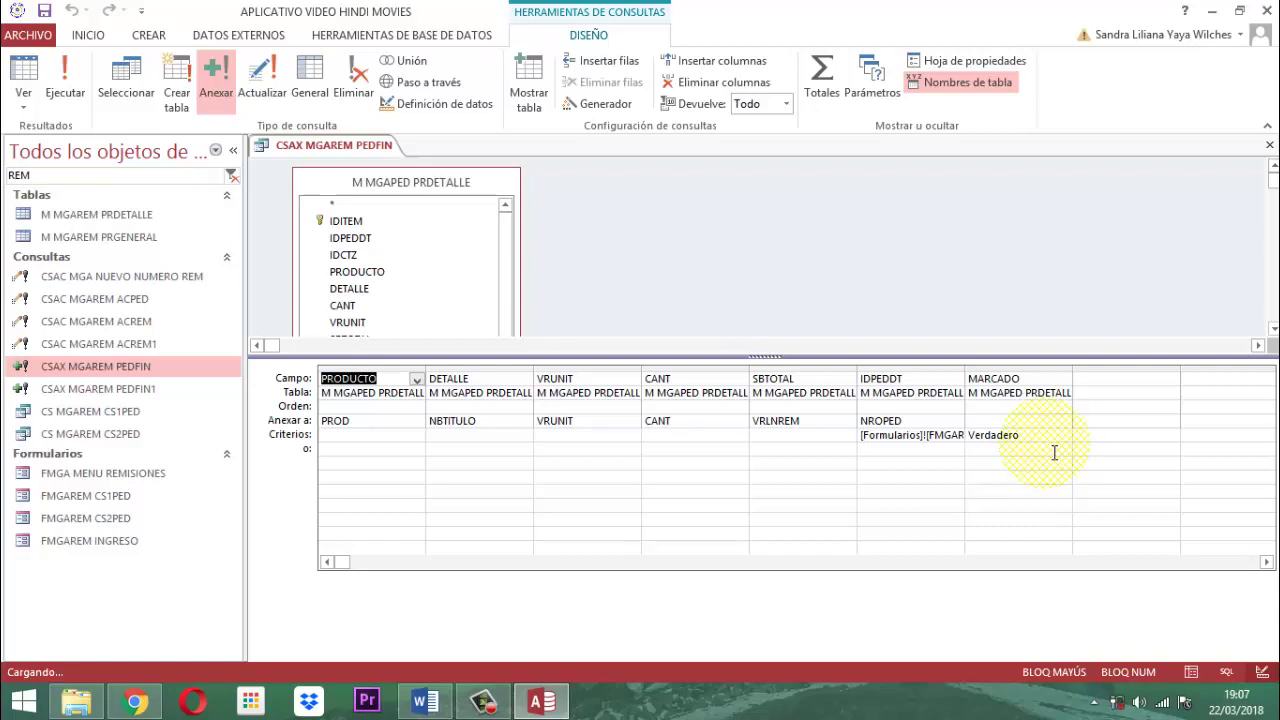
right_click(330, 148)
left_click(360, 173)
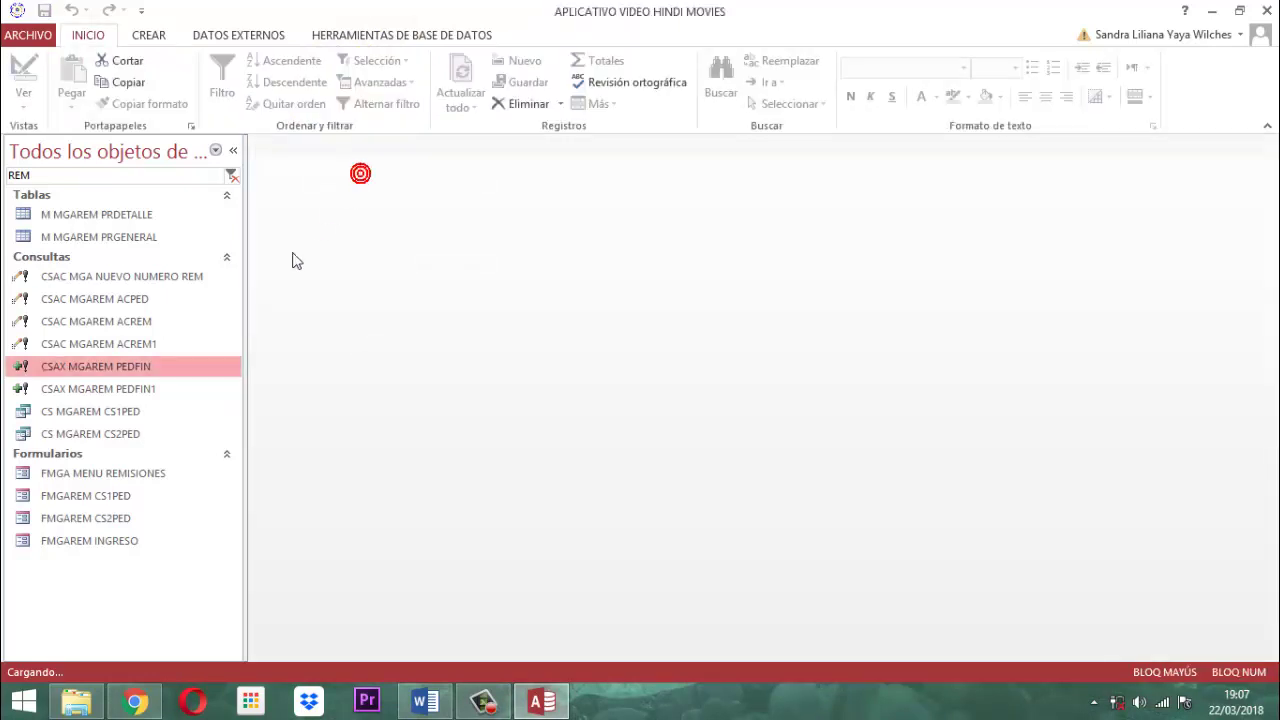
Open the CSAX MGAREM PEDFIN1 append query in design view, review its MARCADO and ENVIADO criteria, and close it.
right_click(97, 392)
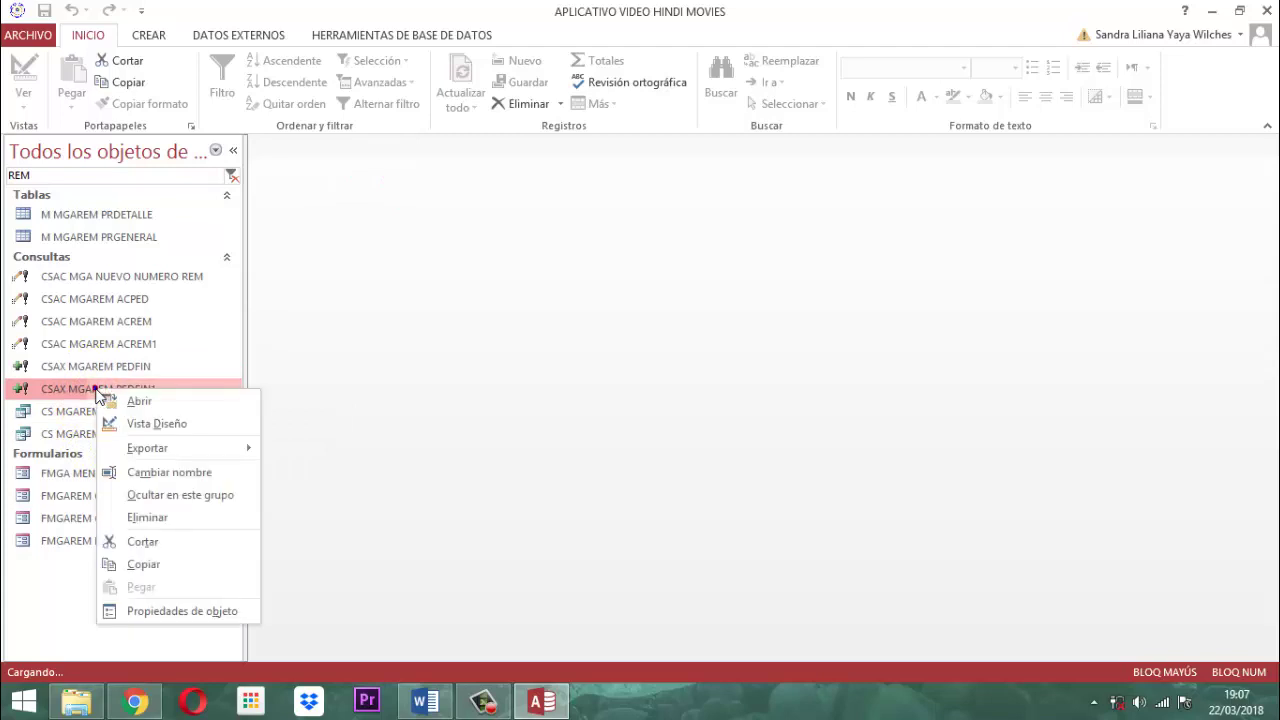
left_click(156, 426)
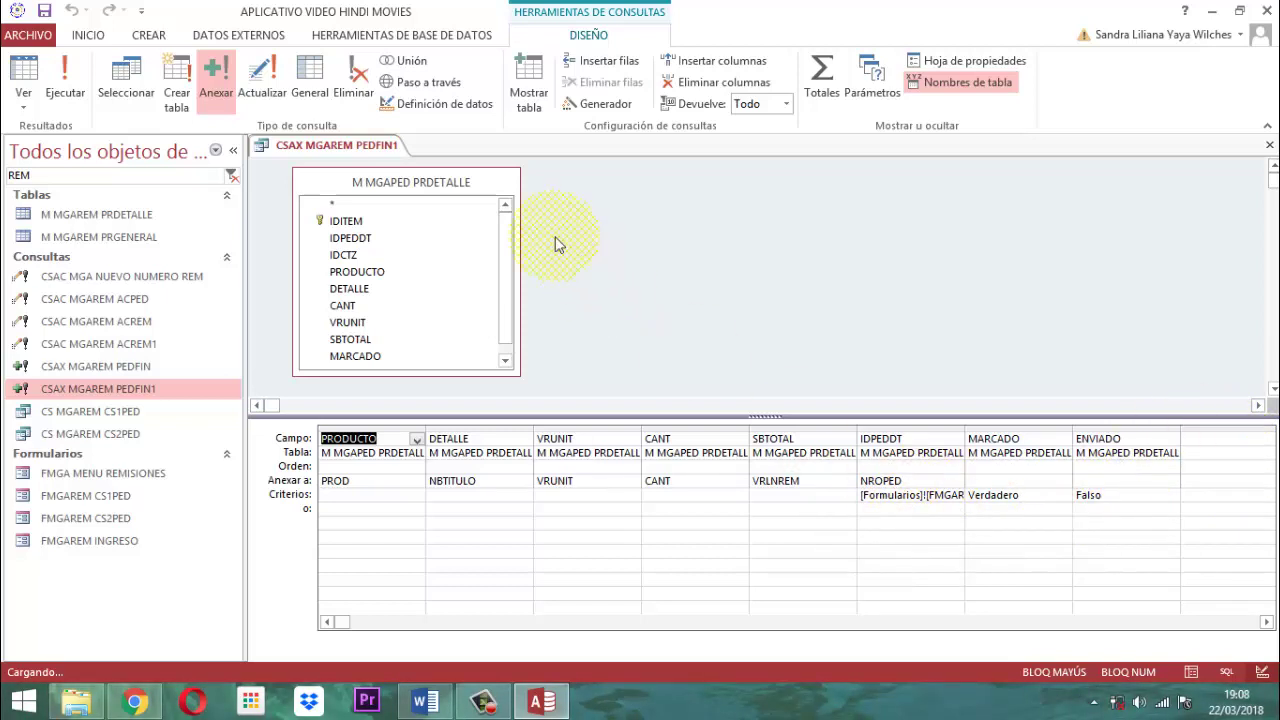
right_click(340, 142)
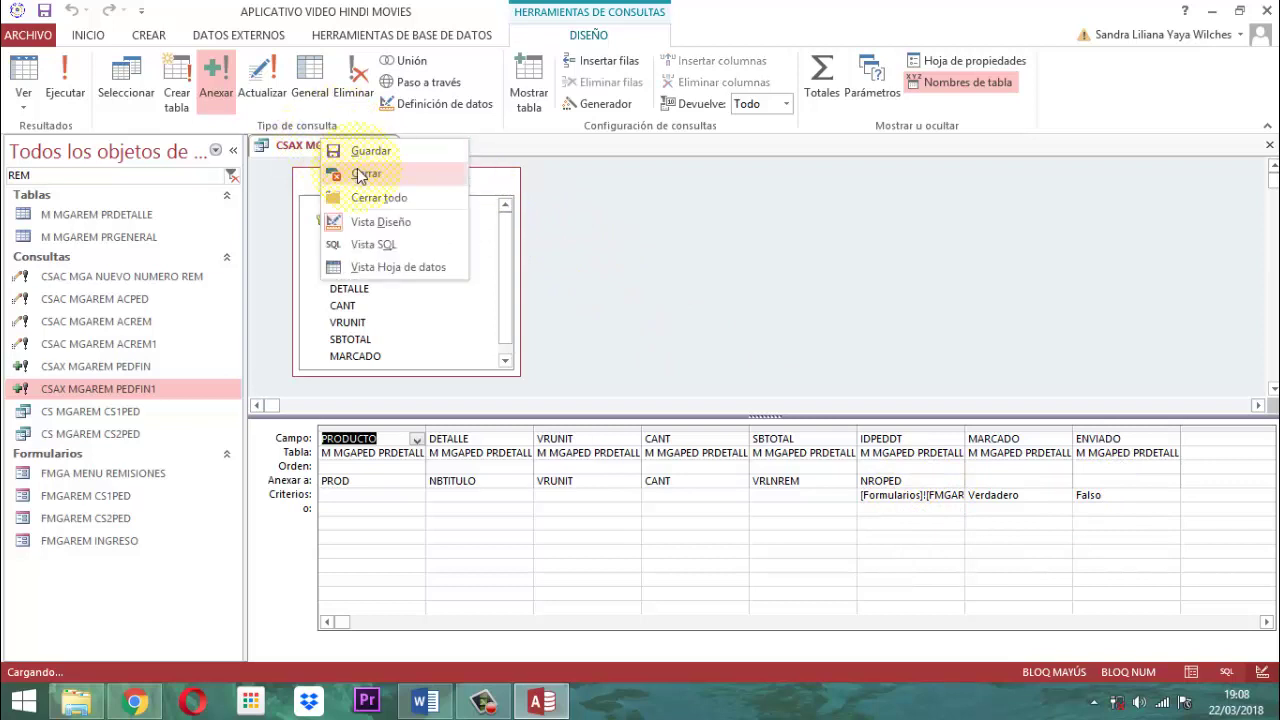
left_click(360, 172)
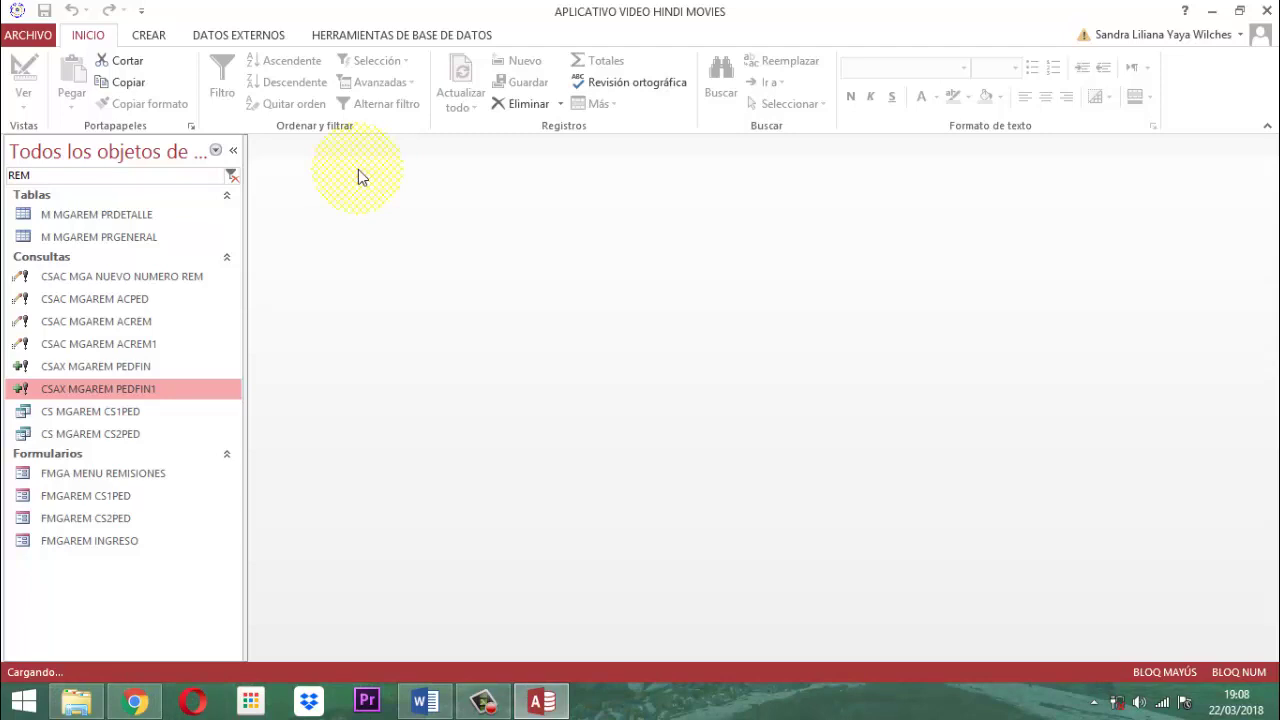
Open the CSAC MGAREM ACPED update query in design view, review its ENVIADO update and MARCADO criterion, and close it.
left_click(102, 302)
right_click(104, 299)
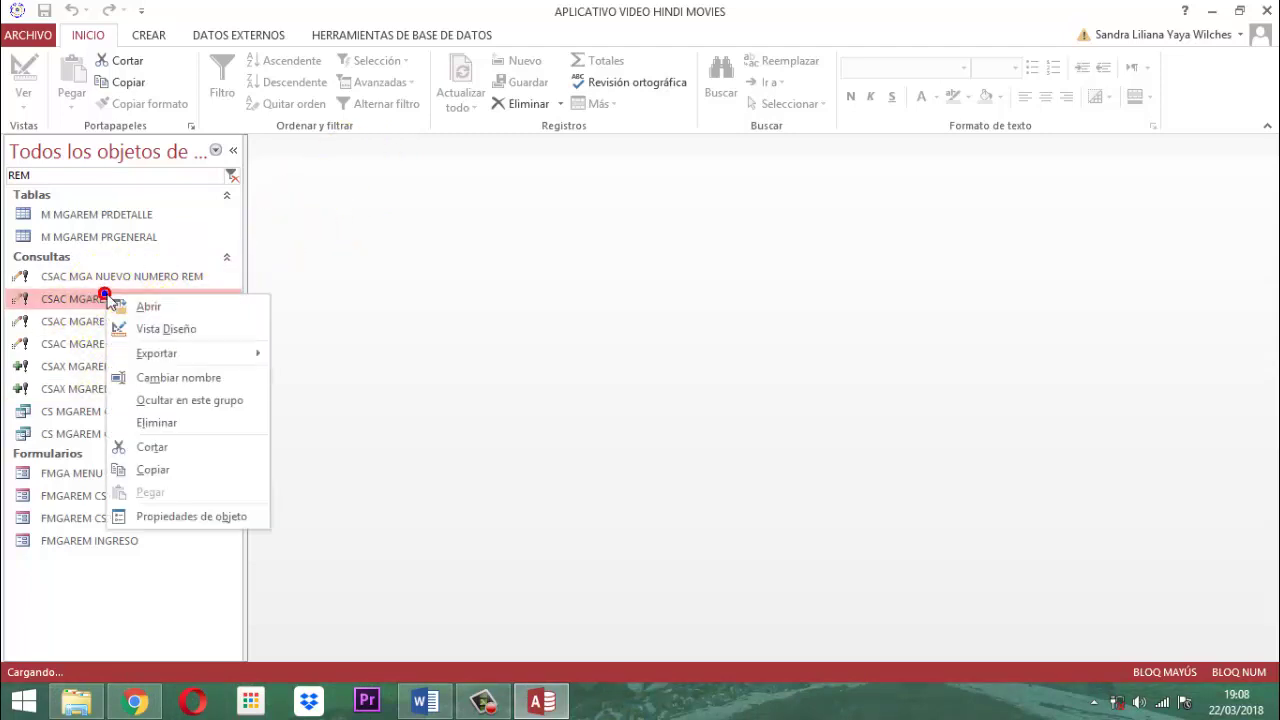
left_click(172, 330)
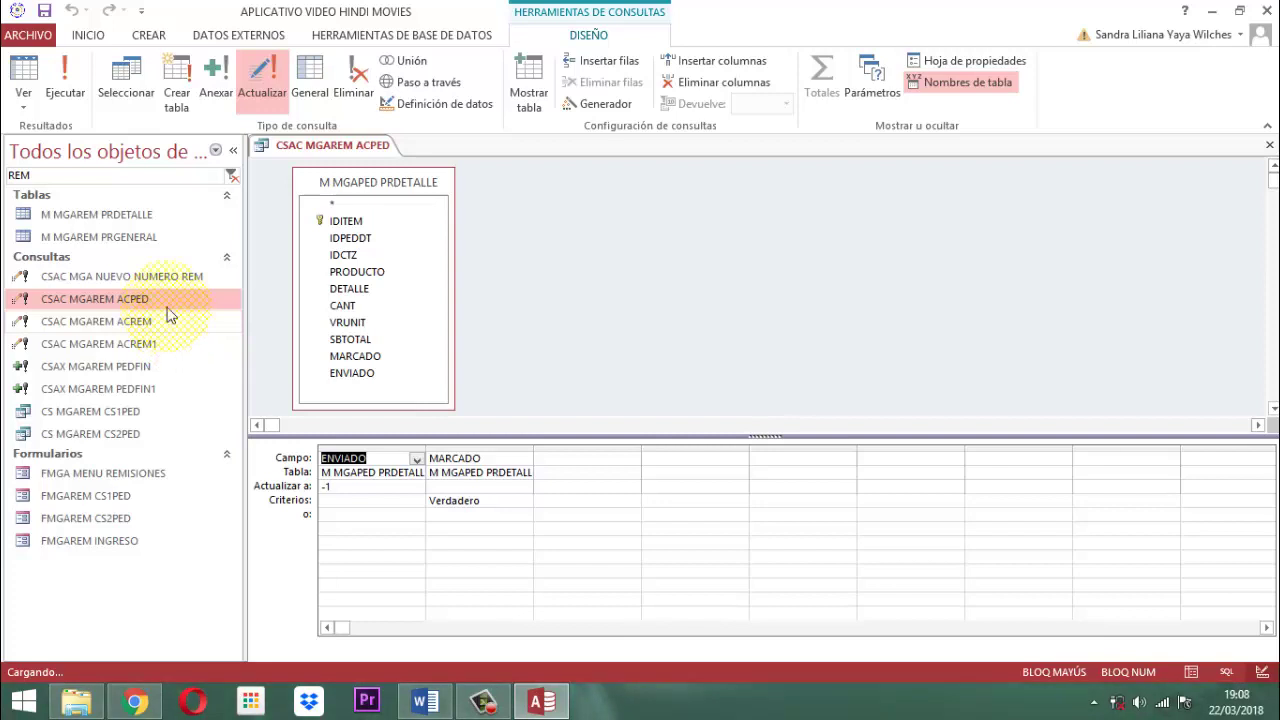
right_click(340, 142)
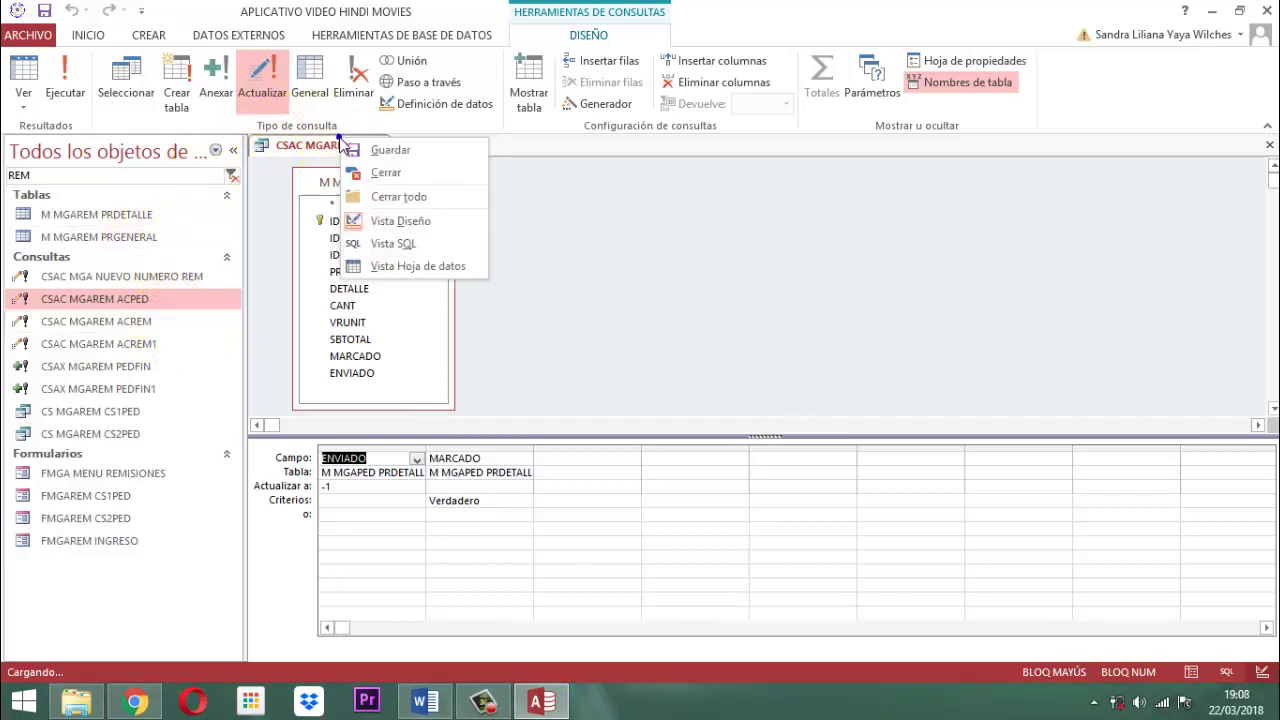
left_click(374, 173)
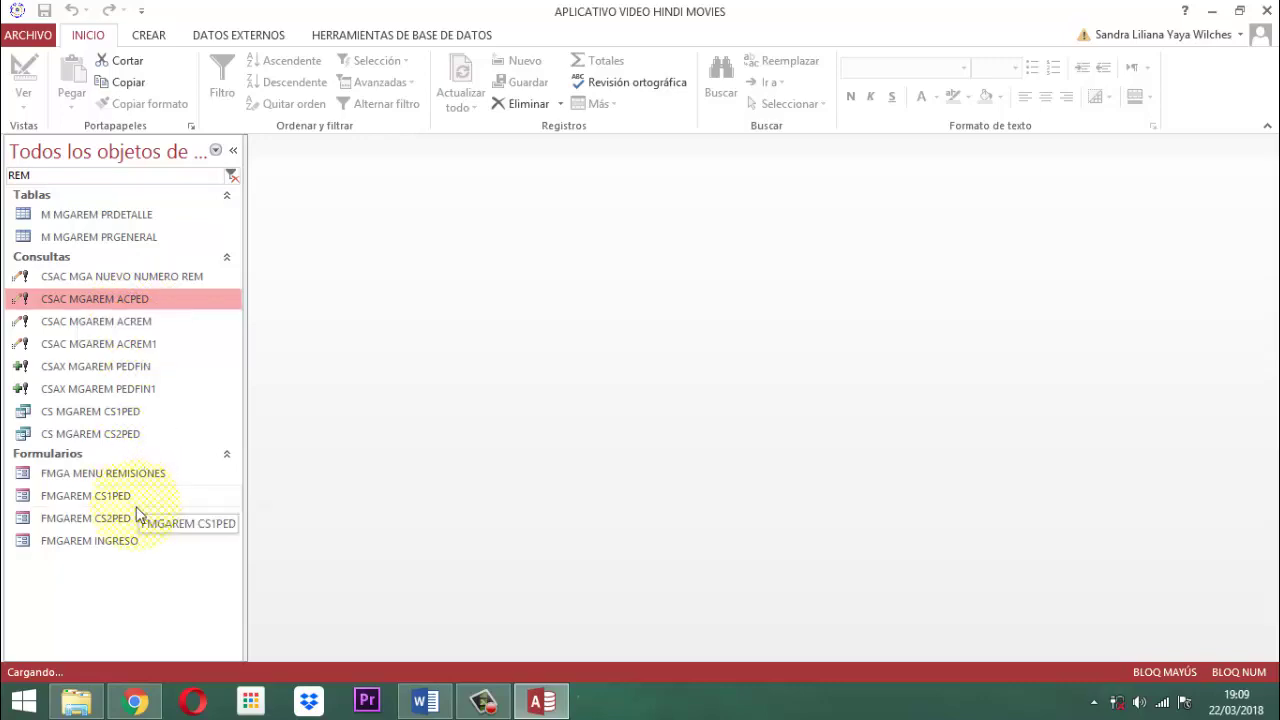
Open the FMGAREM INGRESO form in design view and bring up the click event code of the Actualizar Remisión button.
left_click(119, 540)
right_click(119, 540)
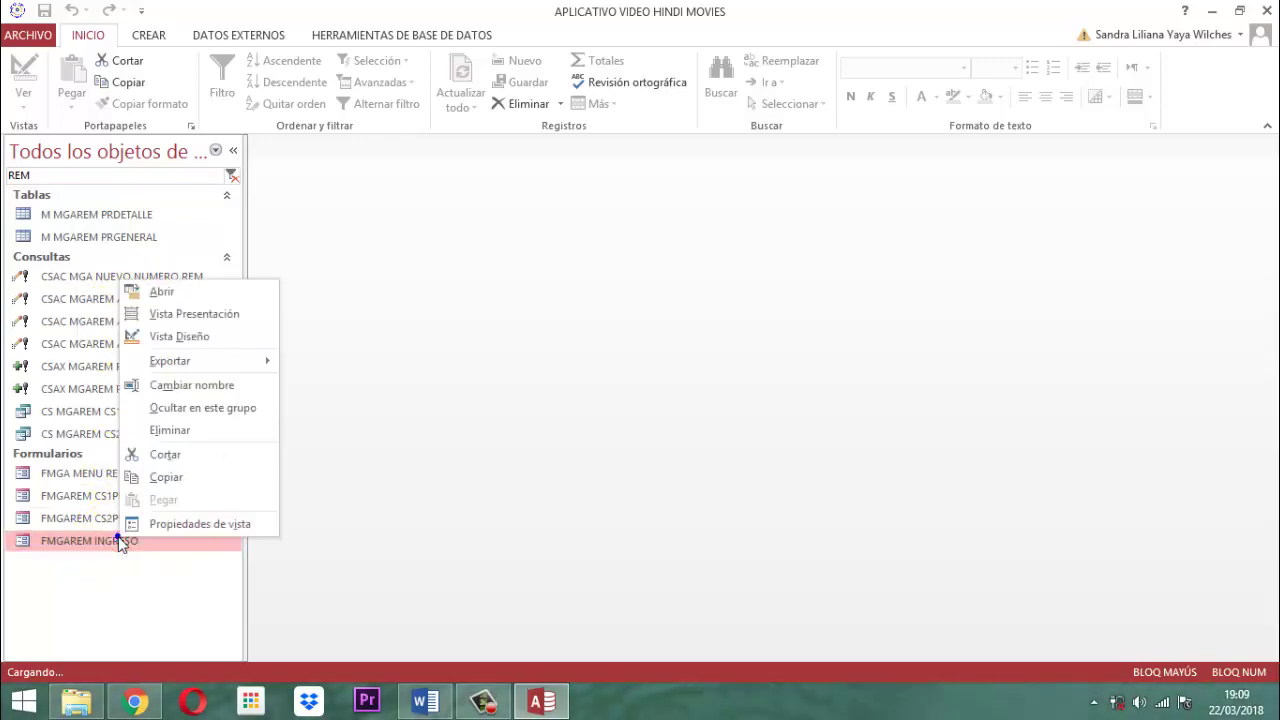
left_click(178, 336)
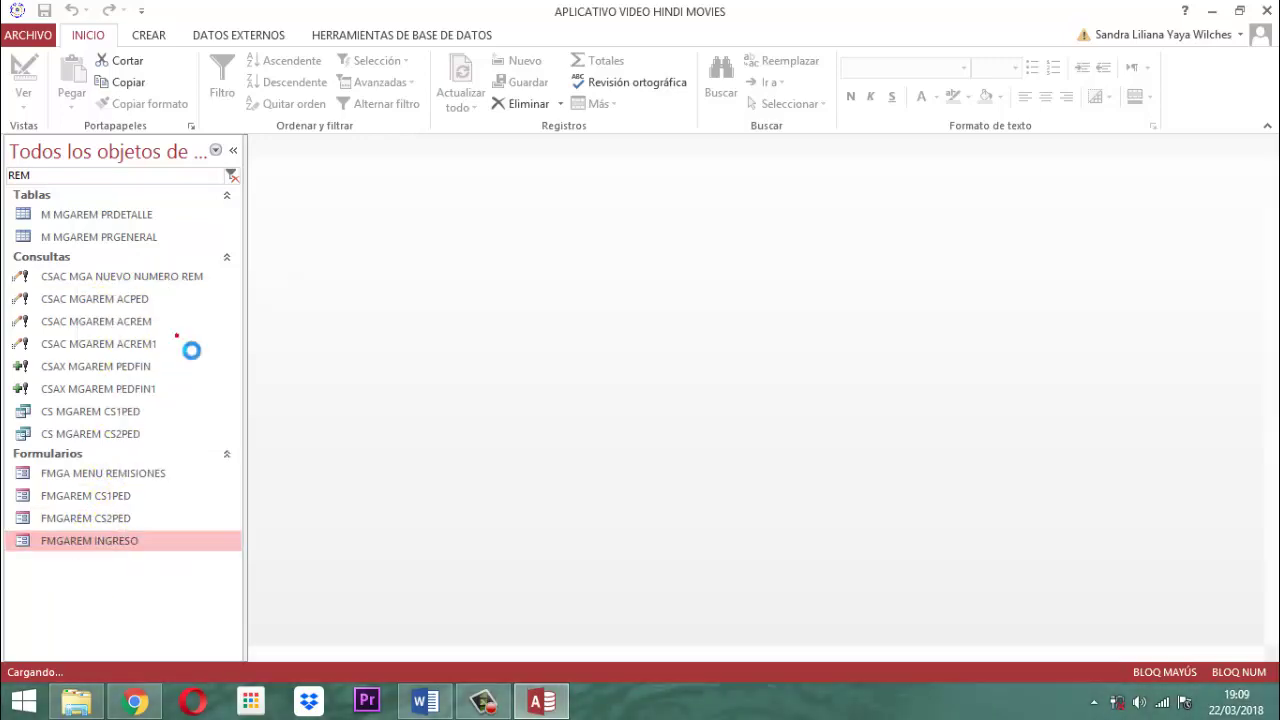
scroll(1150, 413, "down", 3)
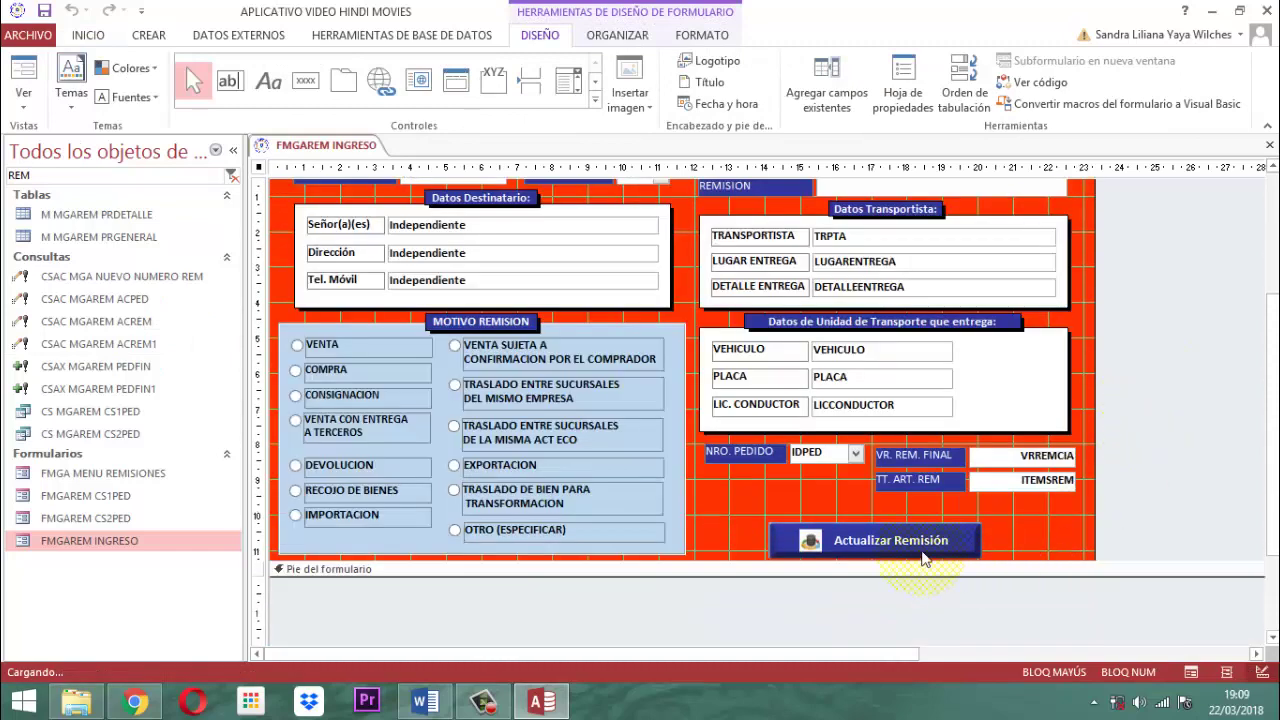
left_click(918, 549)
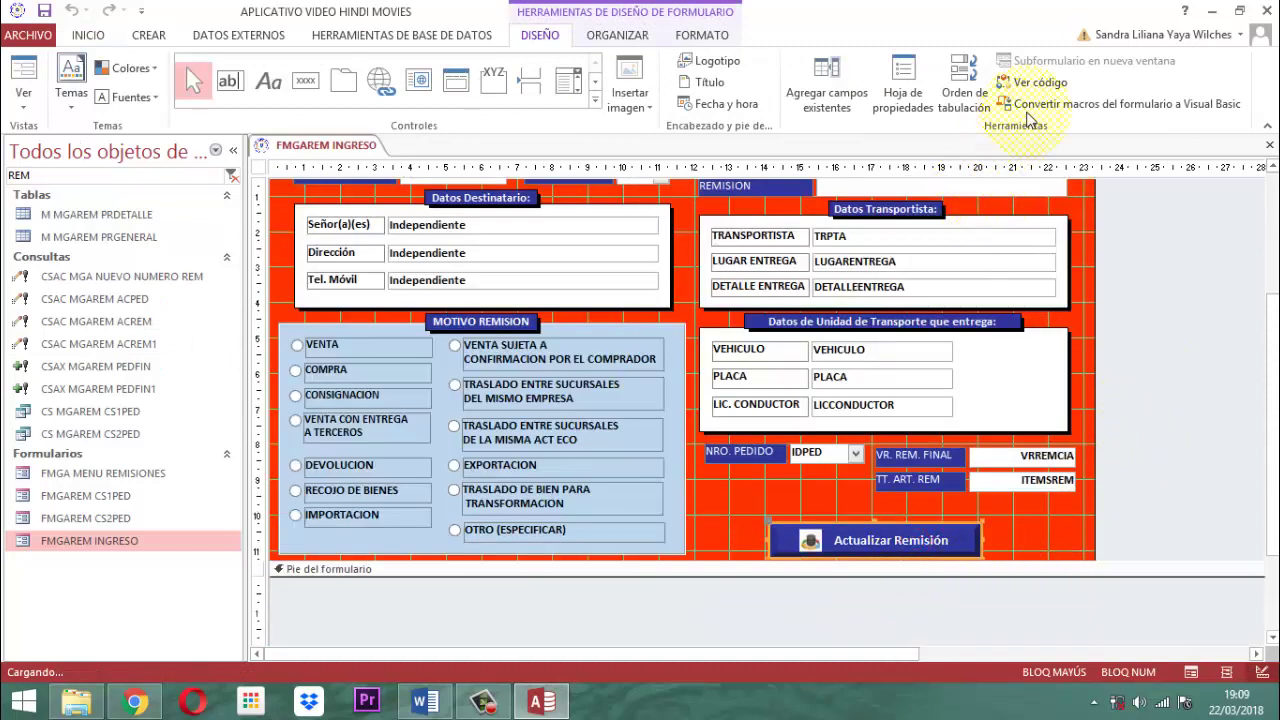
left_click(930, 95)
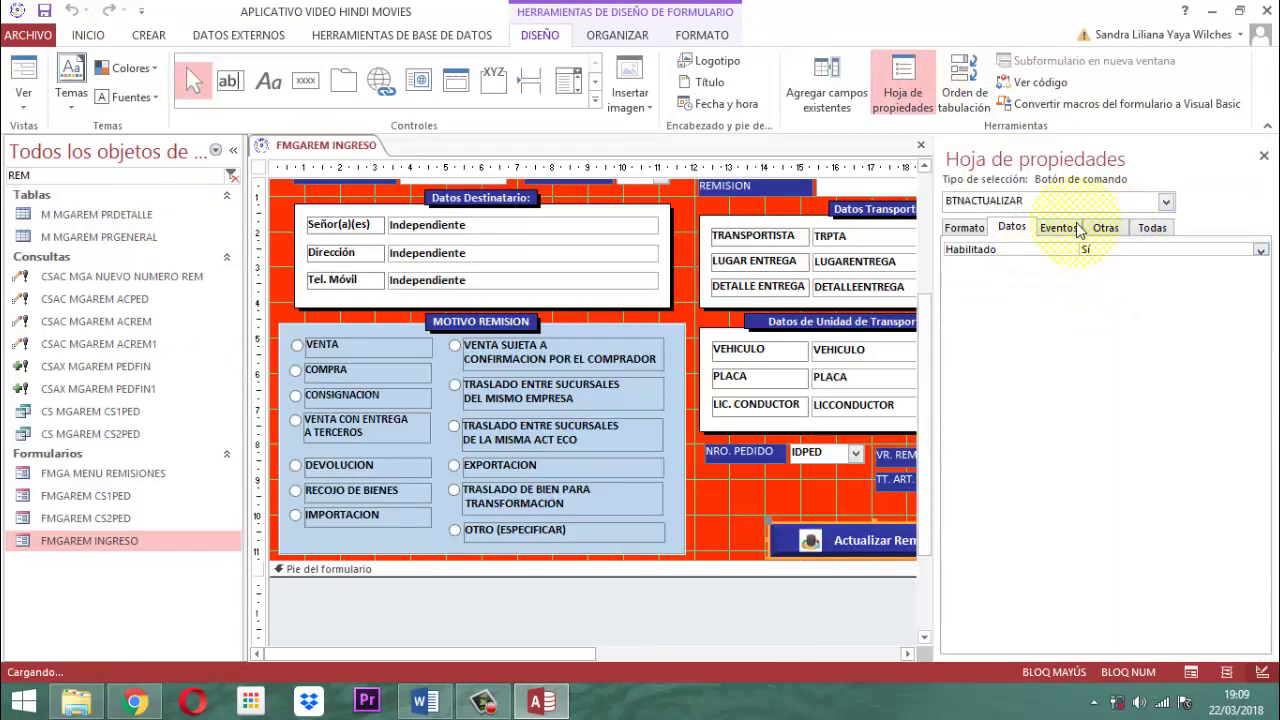
left_click(1070, 224)
left_click(1262, 250)
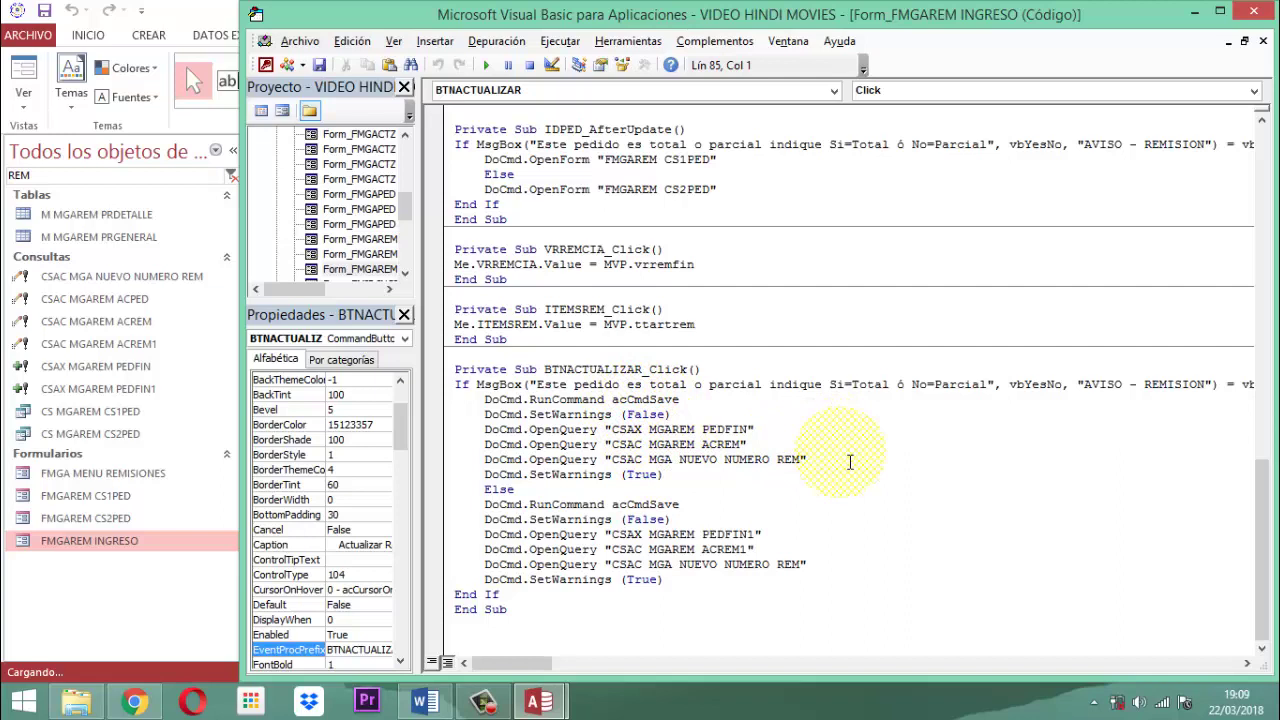
Add the line DoCmd.OpenQuery "CSAC MGAREM ACPED" after the CSAC MGAREM ACREM query call in the BTNACTUALIZAR click procedure.
left_click(778, 442)
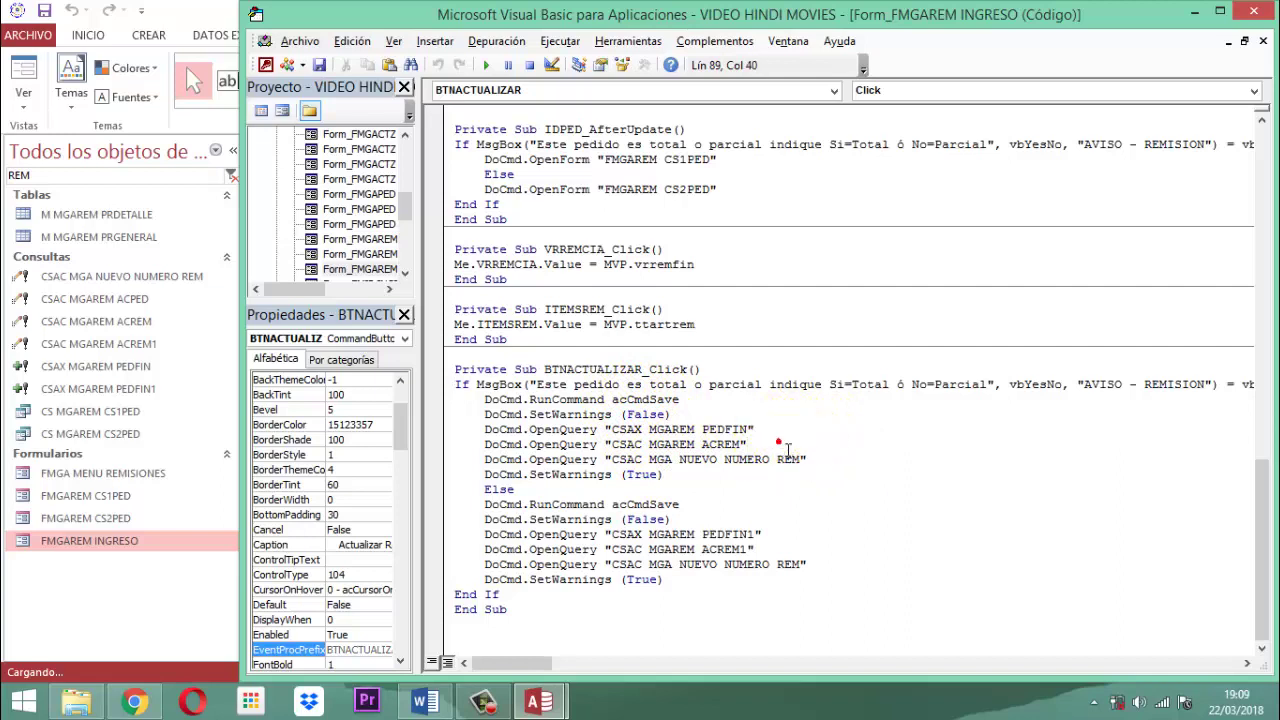
key("Return")
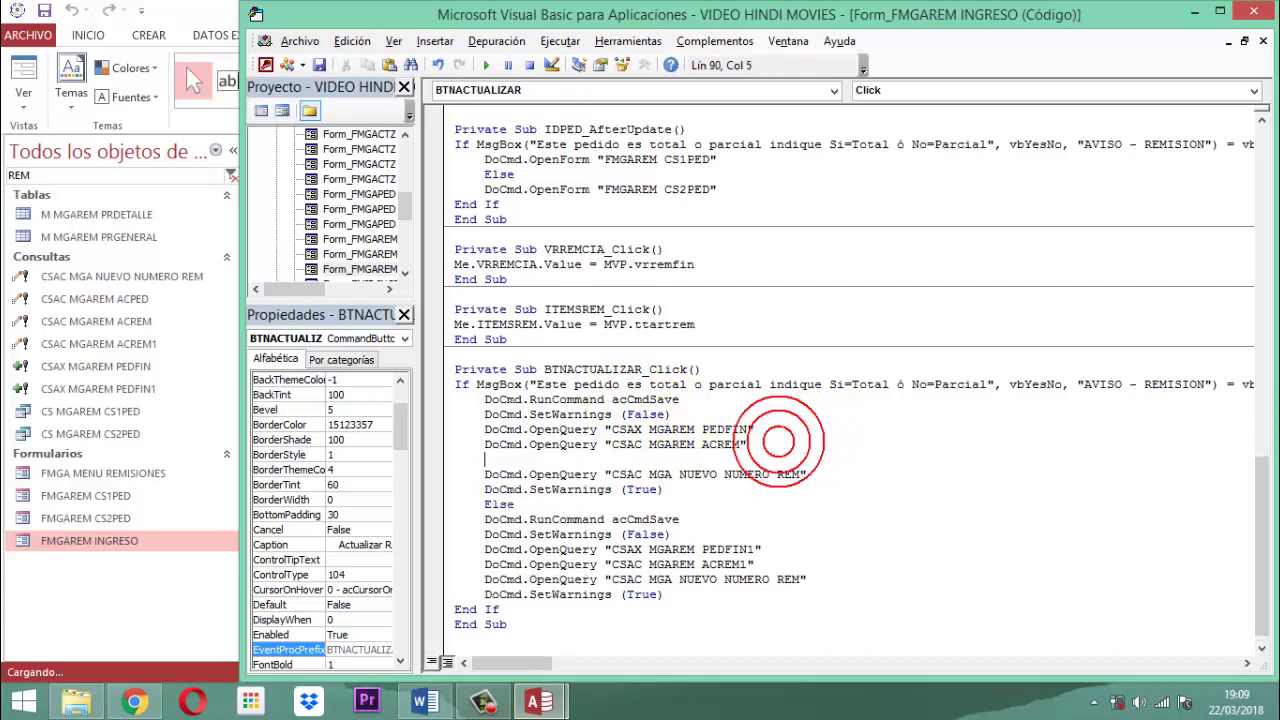
type("DO")
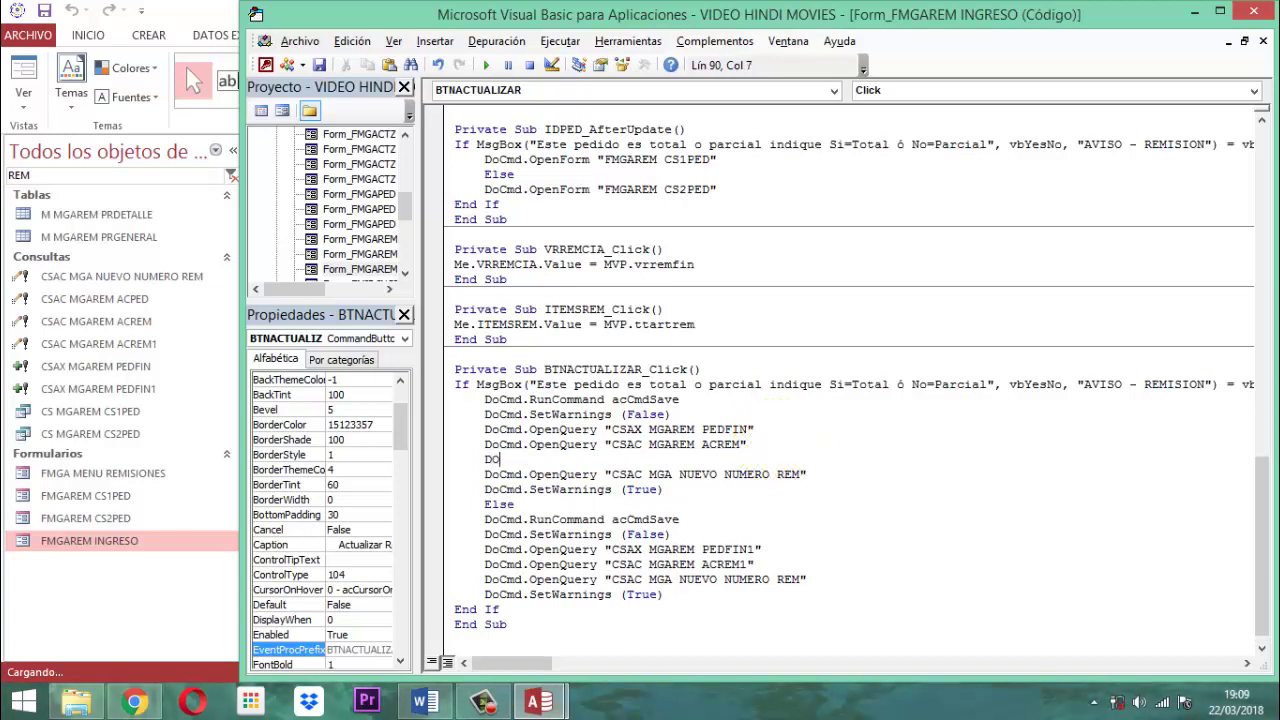
key("BackSpace")
key("BackSpace")
type("Docmd.openquery \"C")
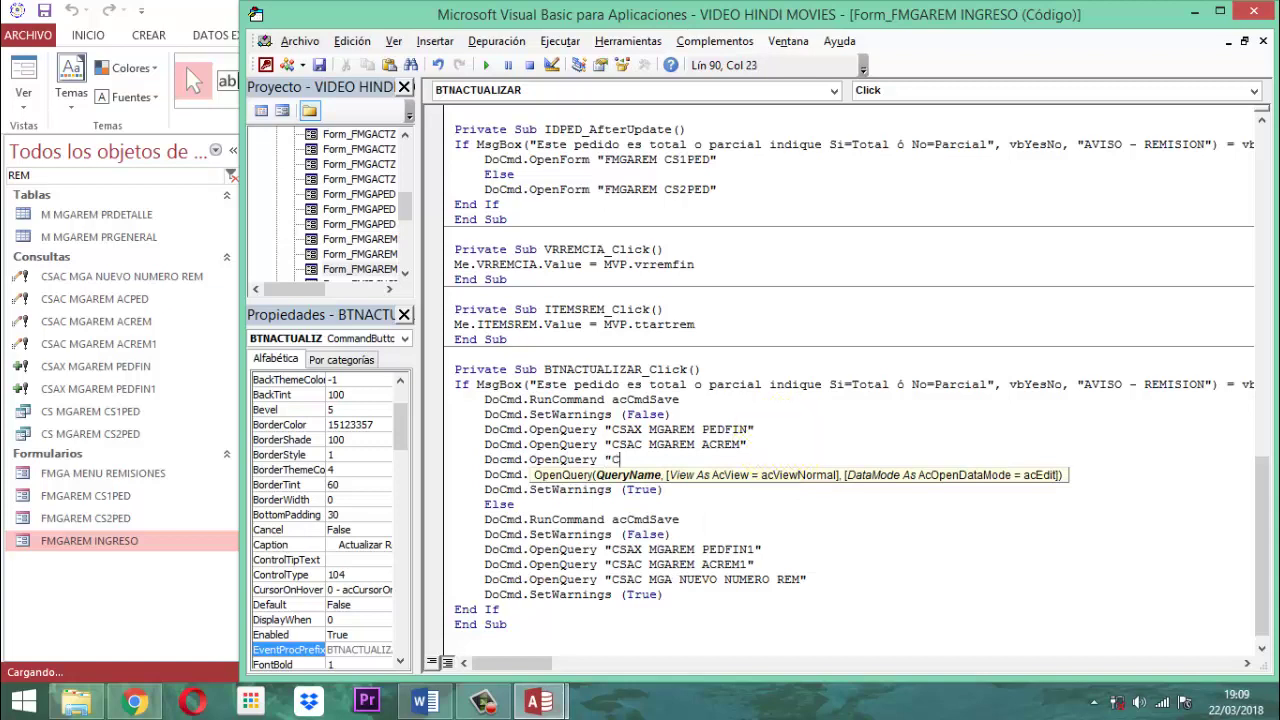
type("SAC MGA")
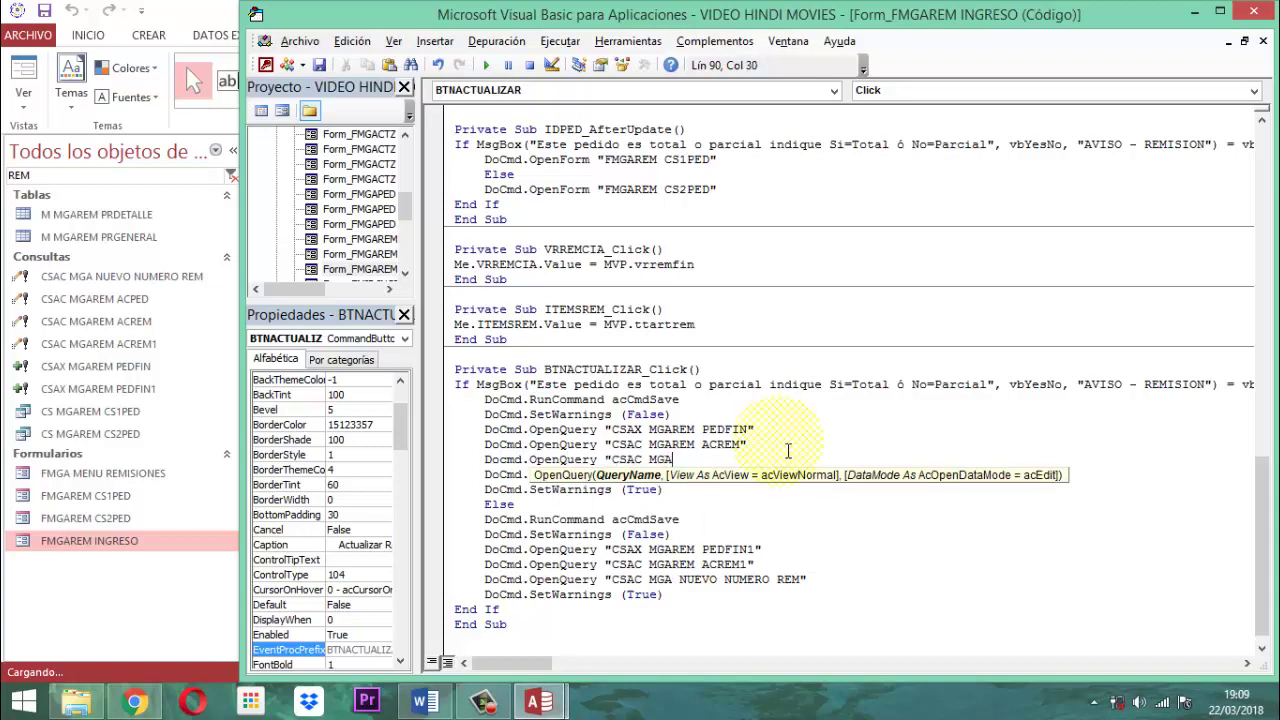
type("REM AC")
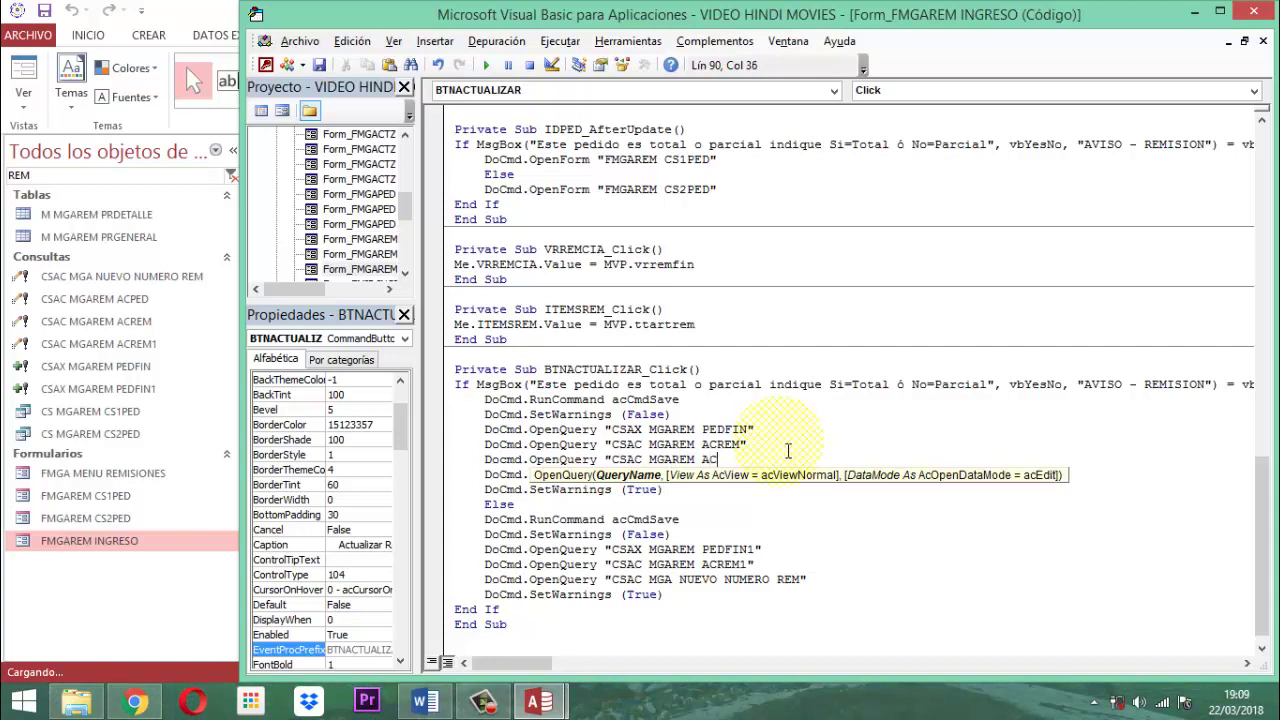
type("PED\"")
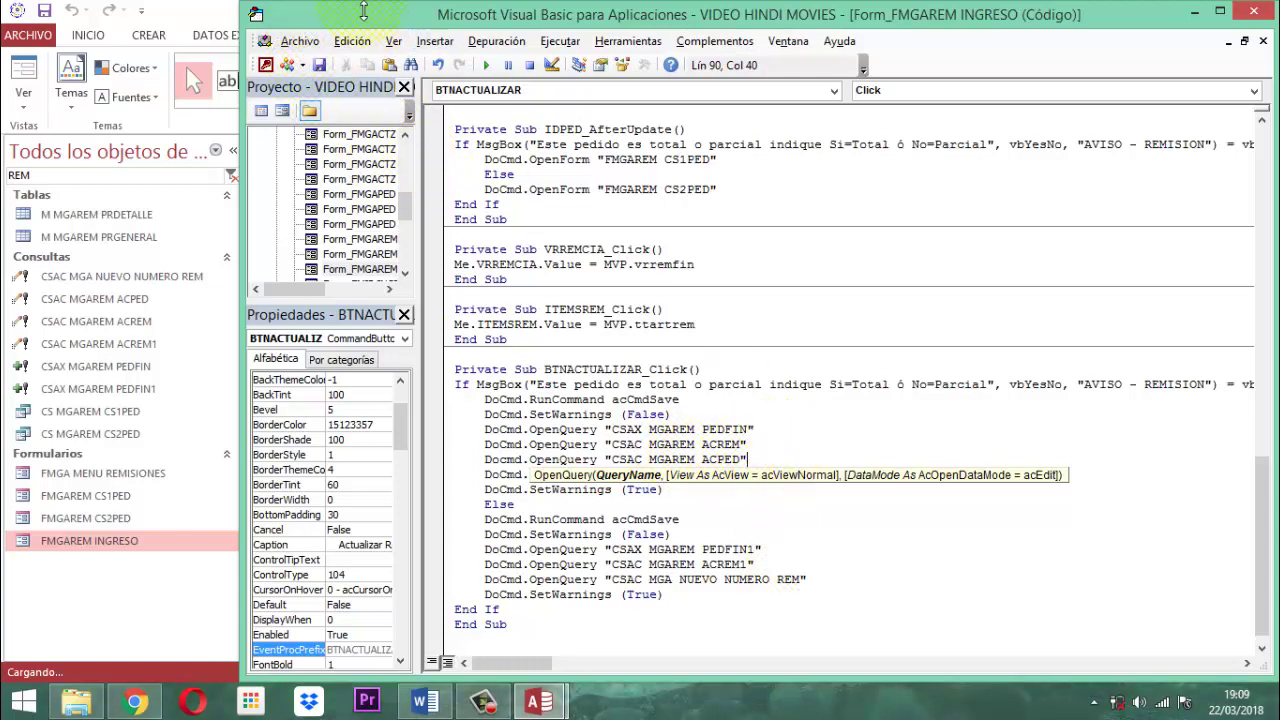
Save the click code and close the code editor, the property sheet and the FMGAREM INGRESO form.
left_click(320, 65)
left_click(1254, 13)
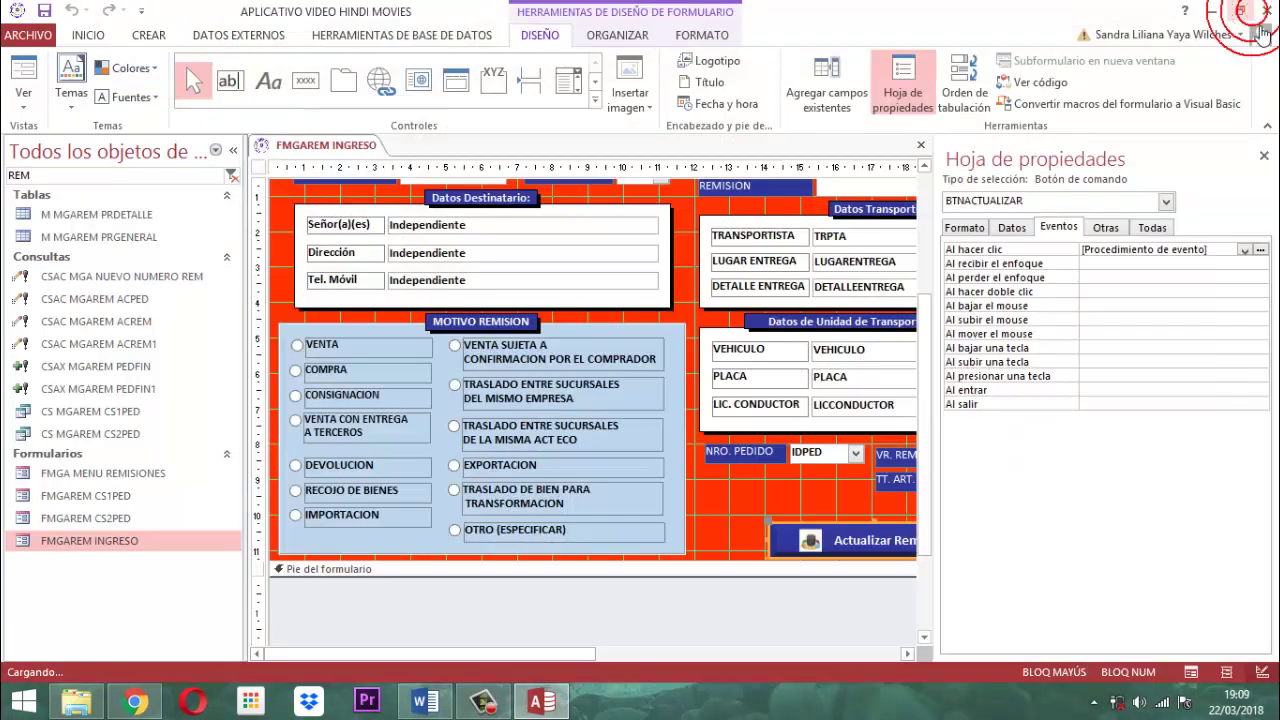
left_click(1263, 155)
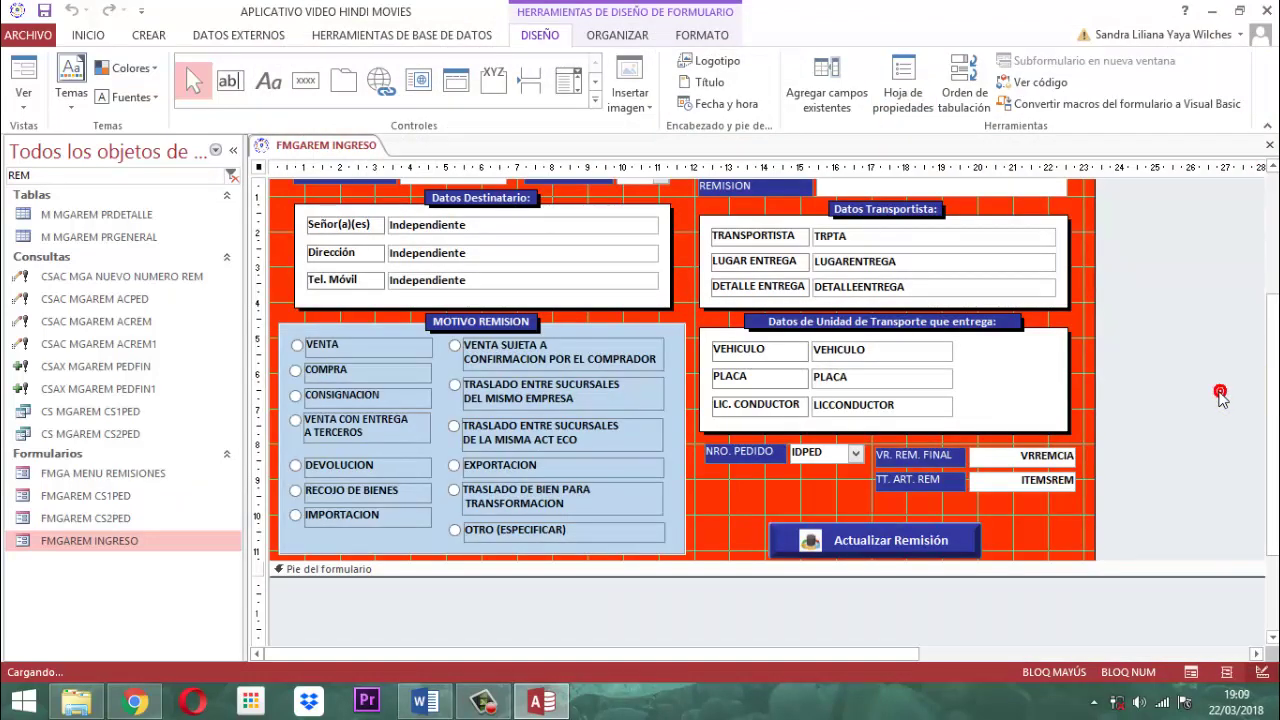
right_click(360, 150)
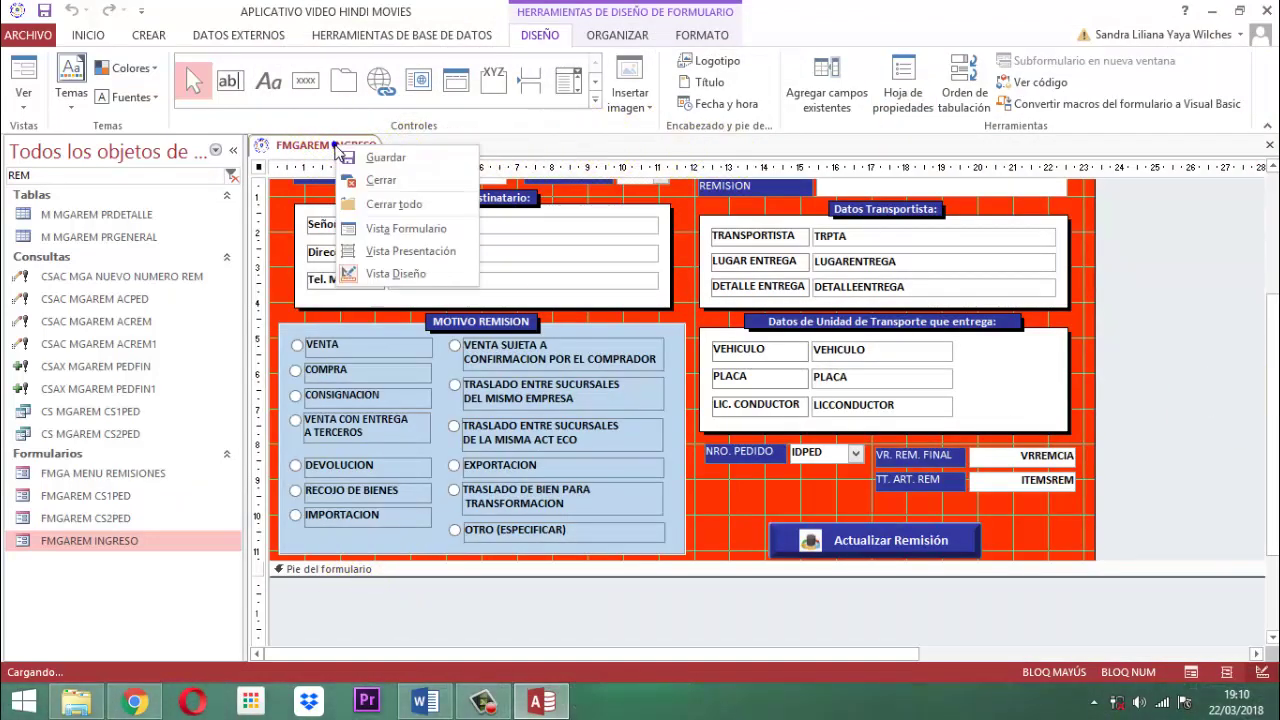
left_click(370, 179)
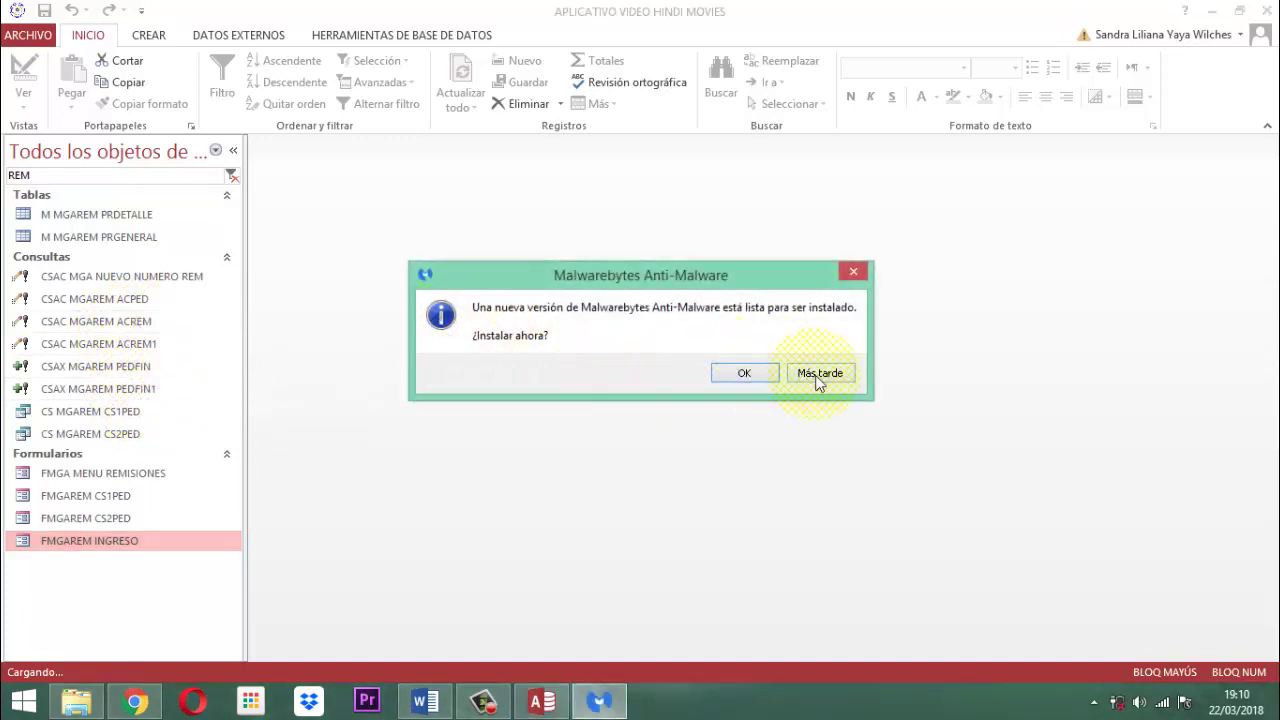
Postpone the Malwarebytes update and open the CSAC MGAREM ACREM update query in design view.
left_click(823, 379)
right_click(115, 325)
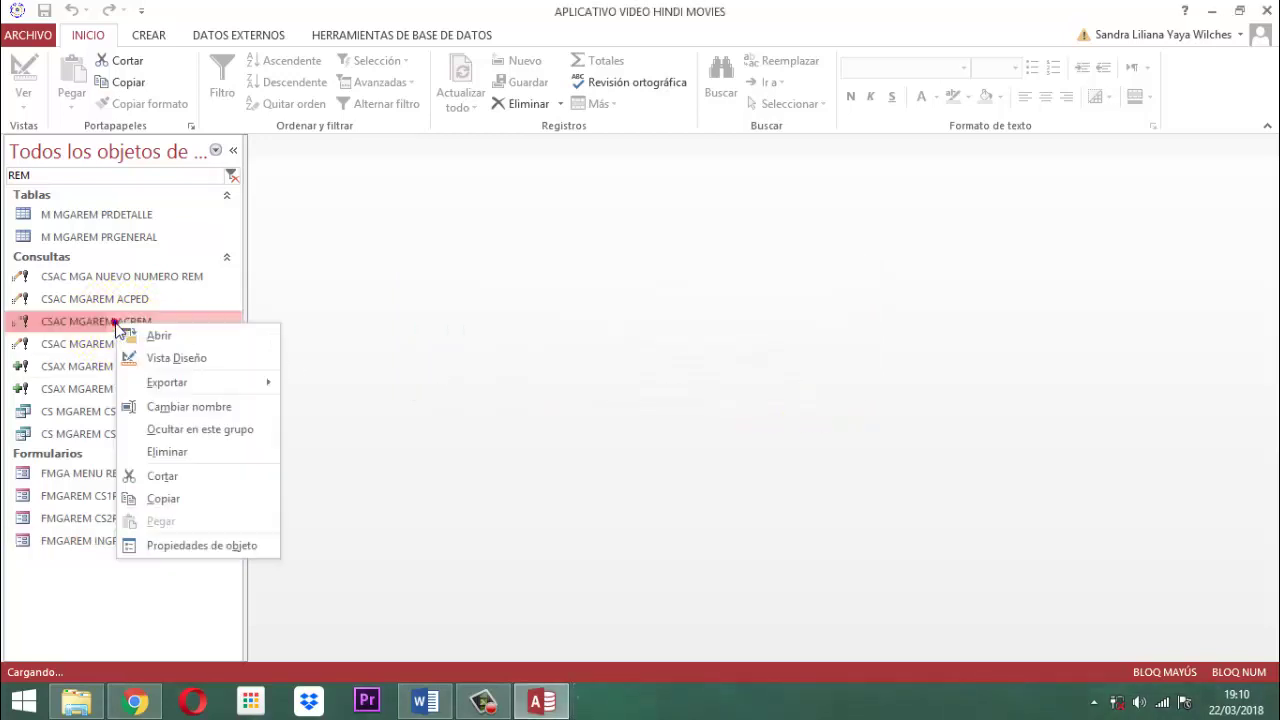
left_click(208, 359)
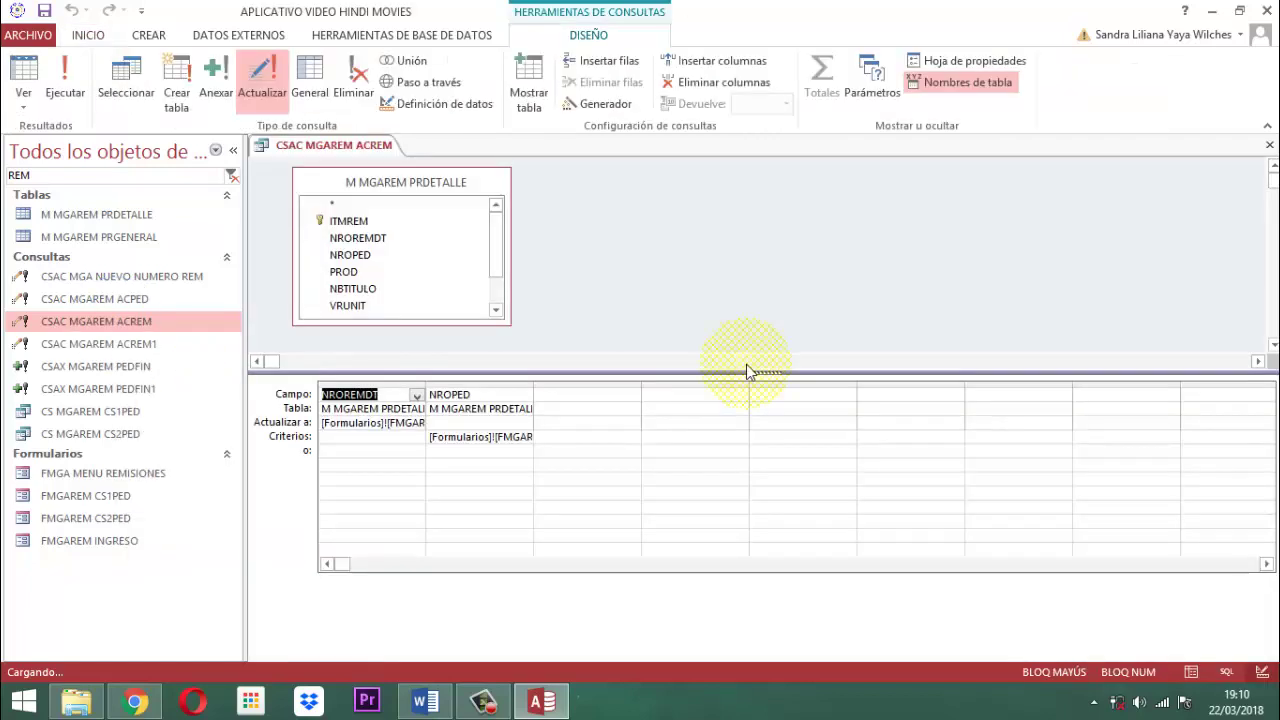